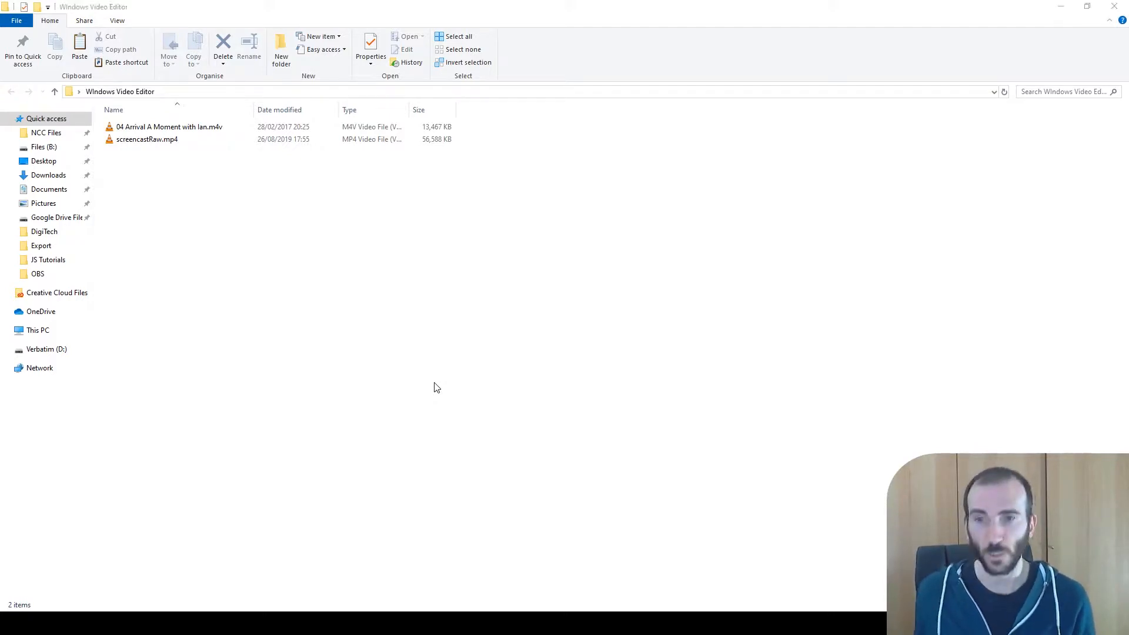
Open the Windows Video editor and create a new video project named ScreencastTest.
key(super)
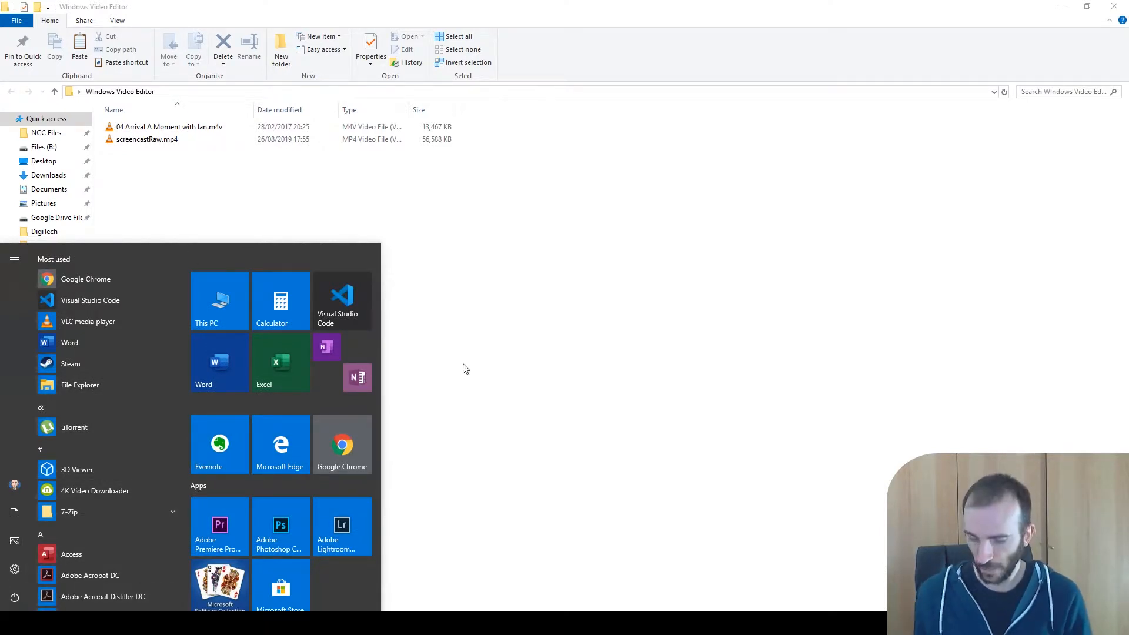
text(vide)
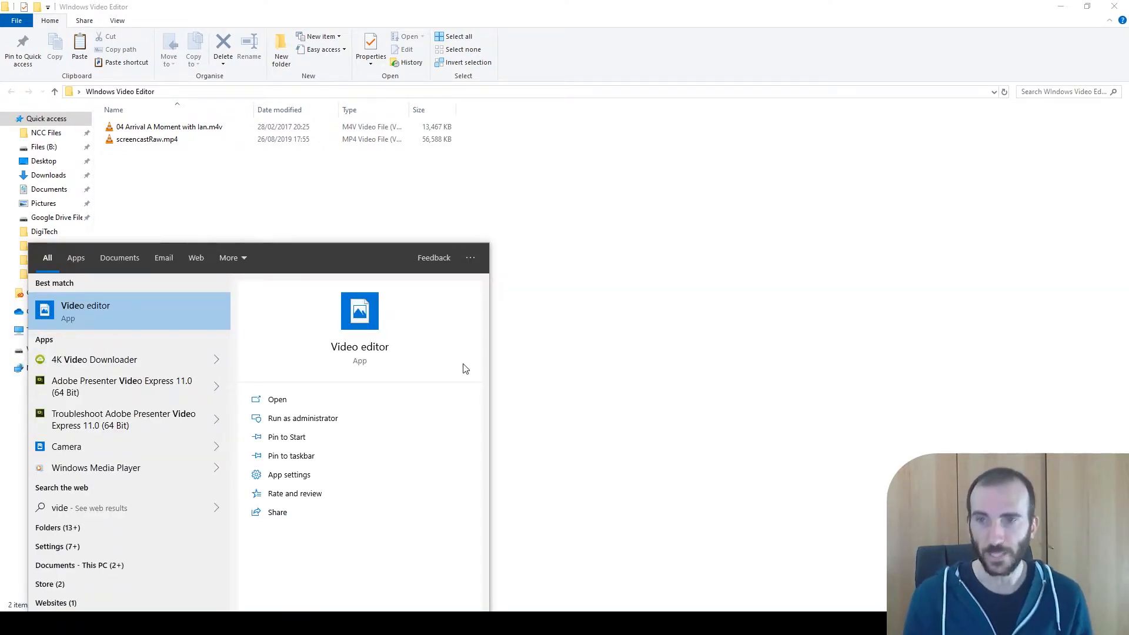
click(111, 316)
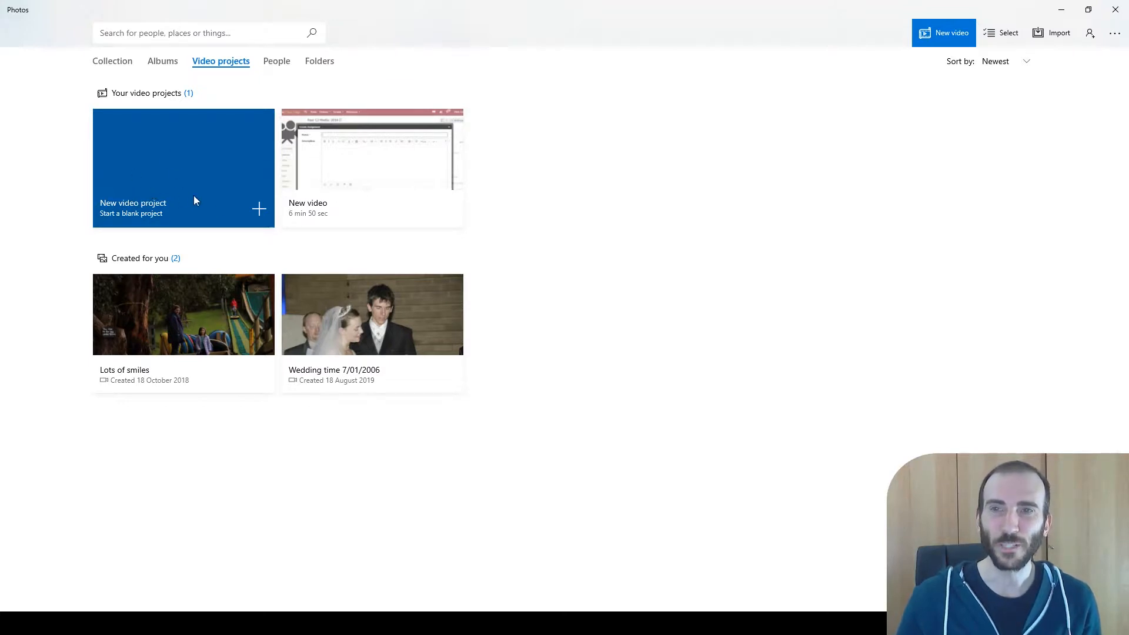
click(257, 211)
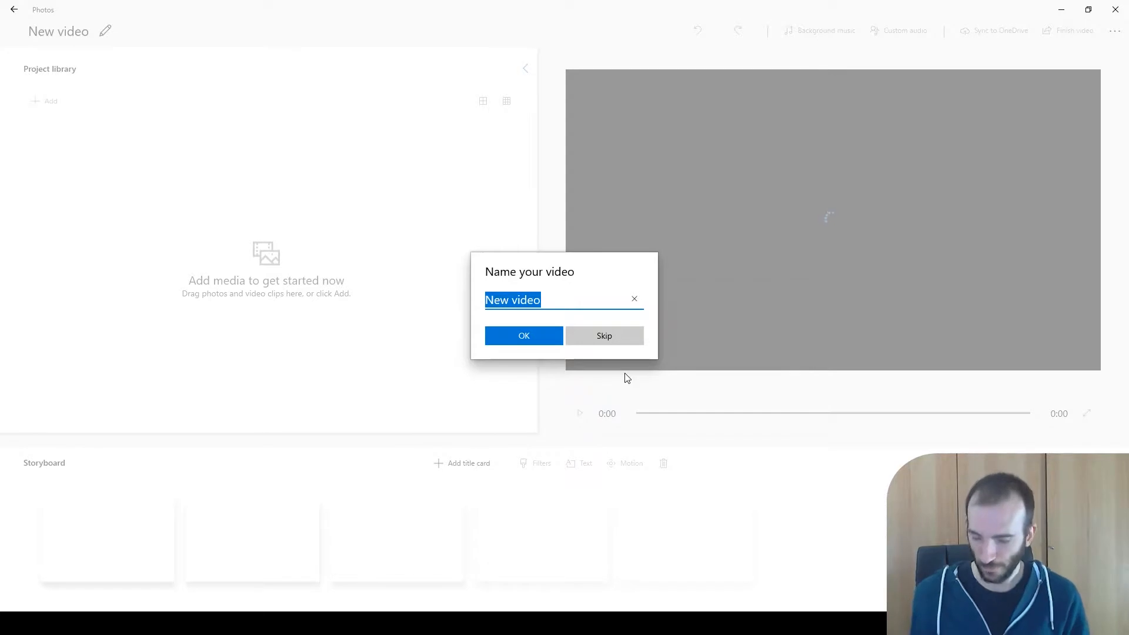
text(ScreencastTest)
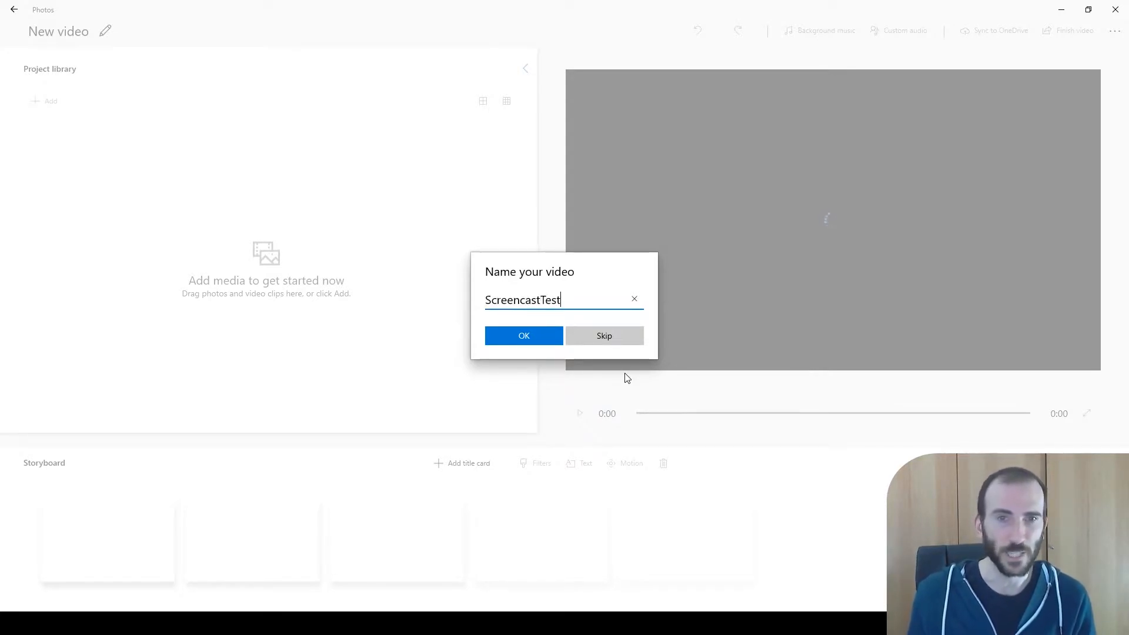
click(533, 341)
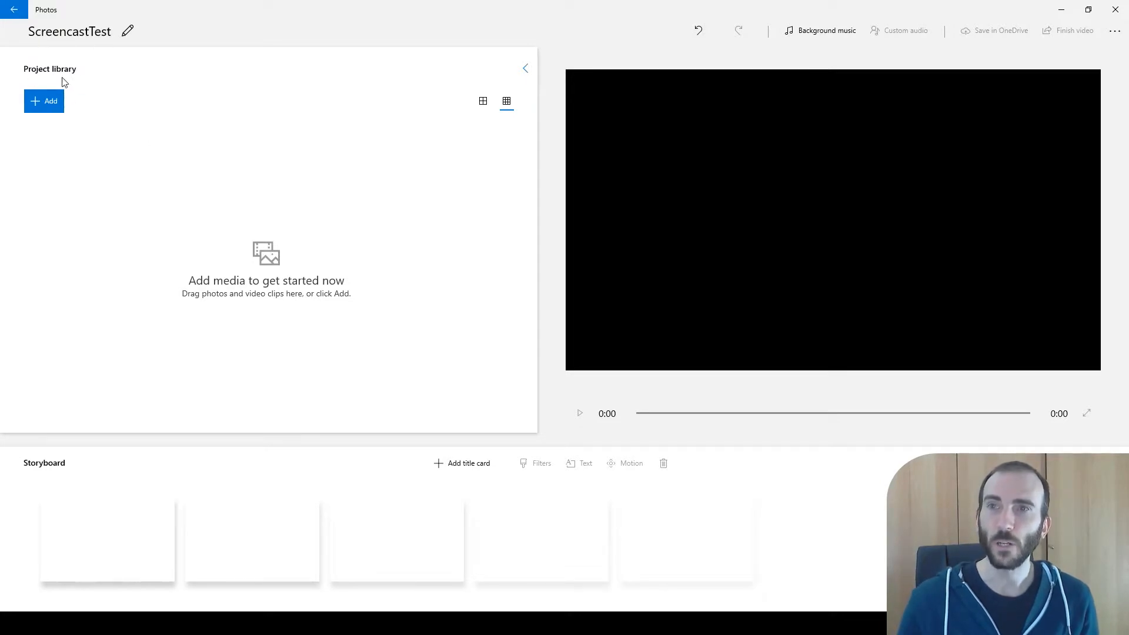
Import screencastRaw.mp4 from the WIndows Video Editor folder on the Desktop and place it in the storyboard.
click(55, 109)
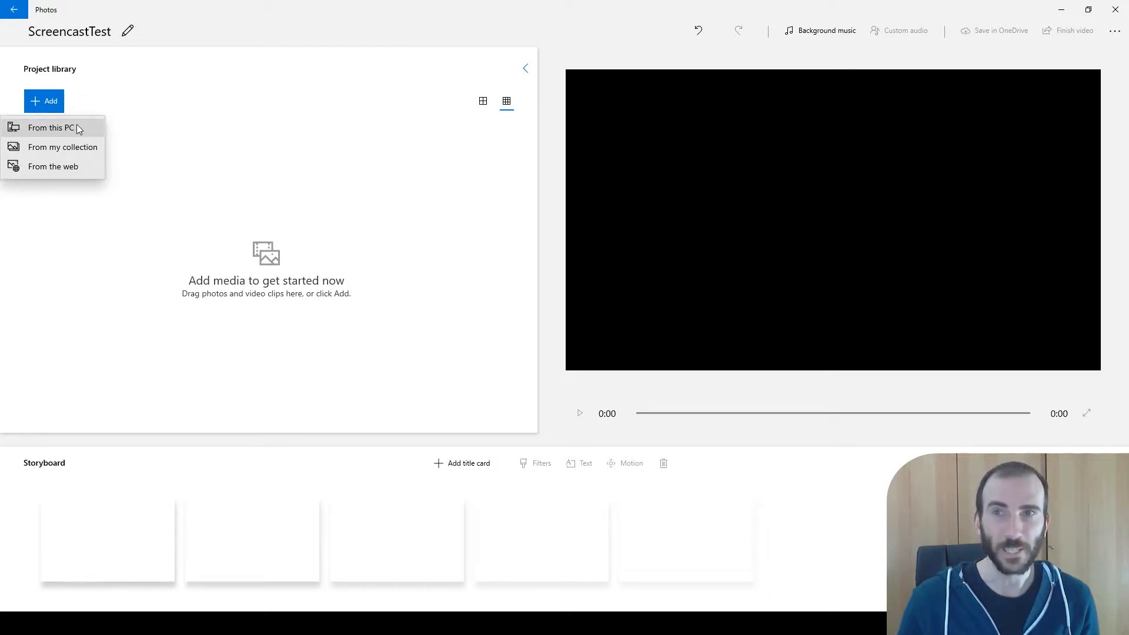
click(79, 129)
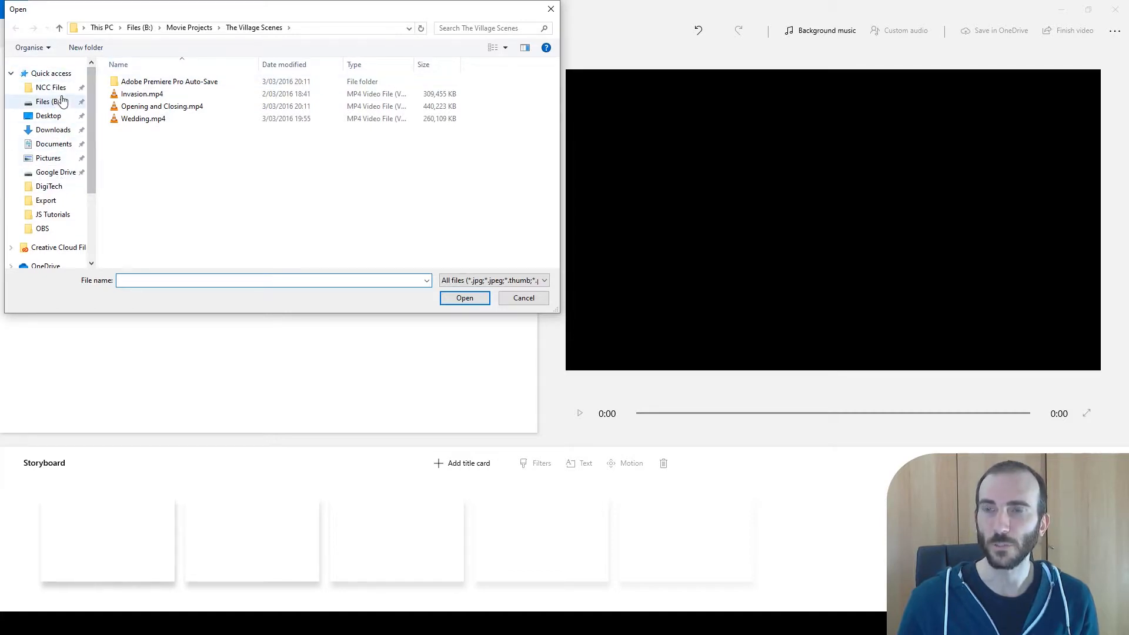
click(47, 115)
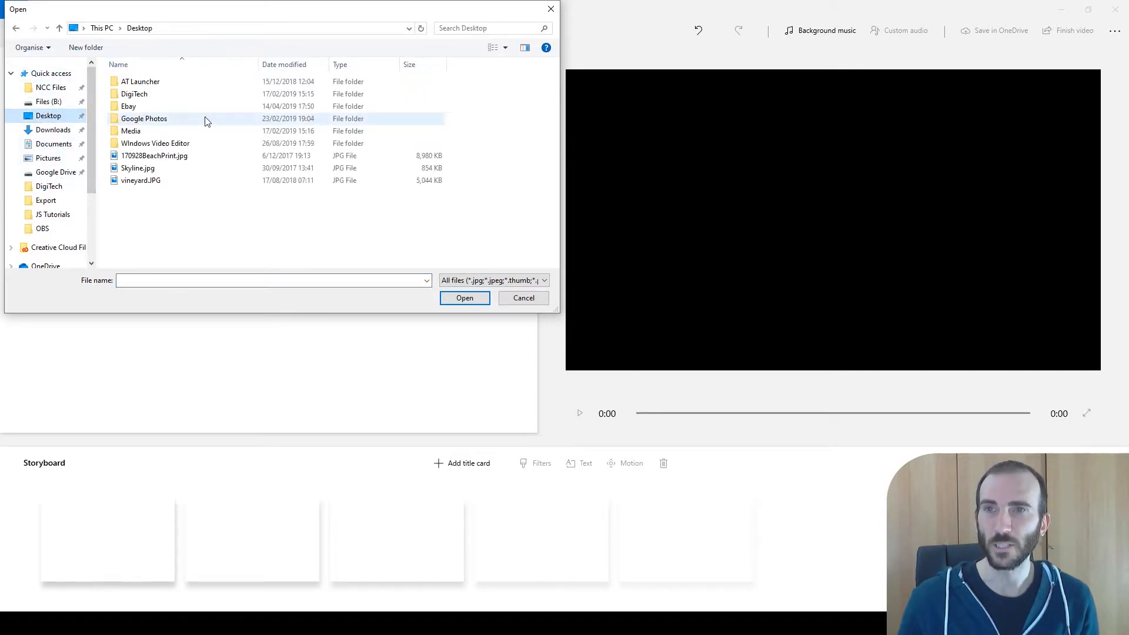
double_click(151, 145)
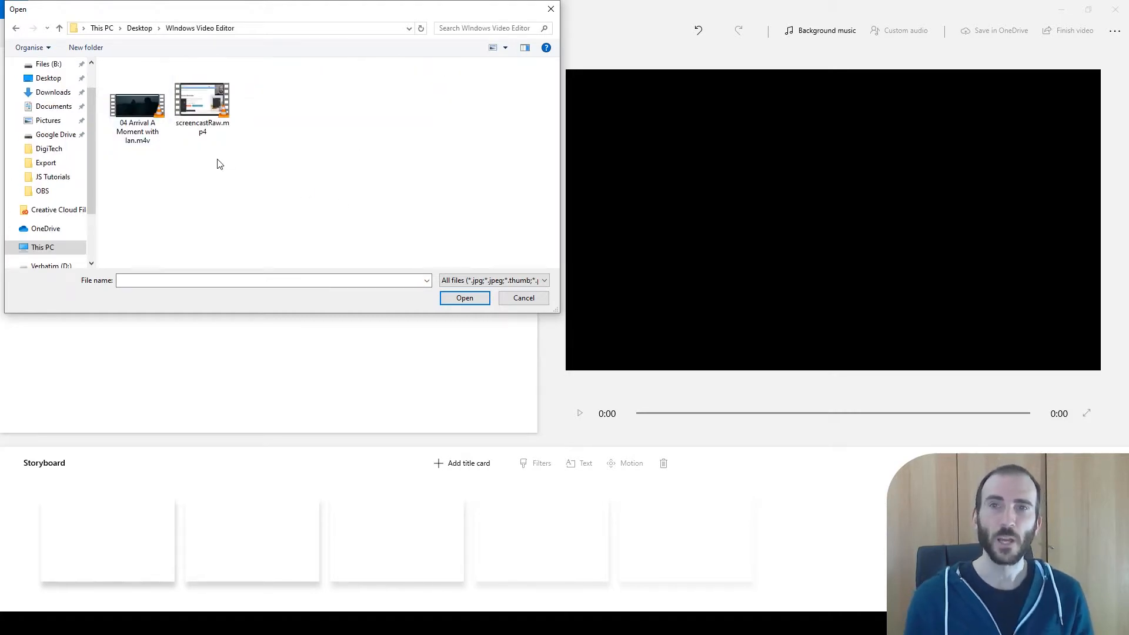
click(215, 110)
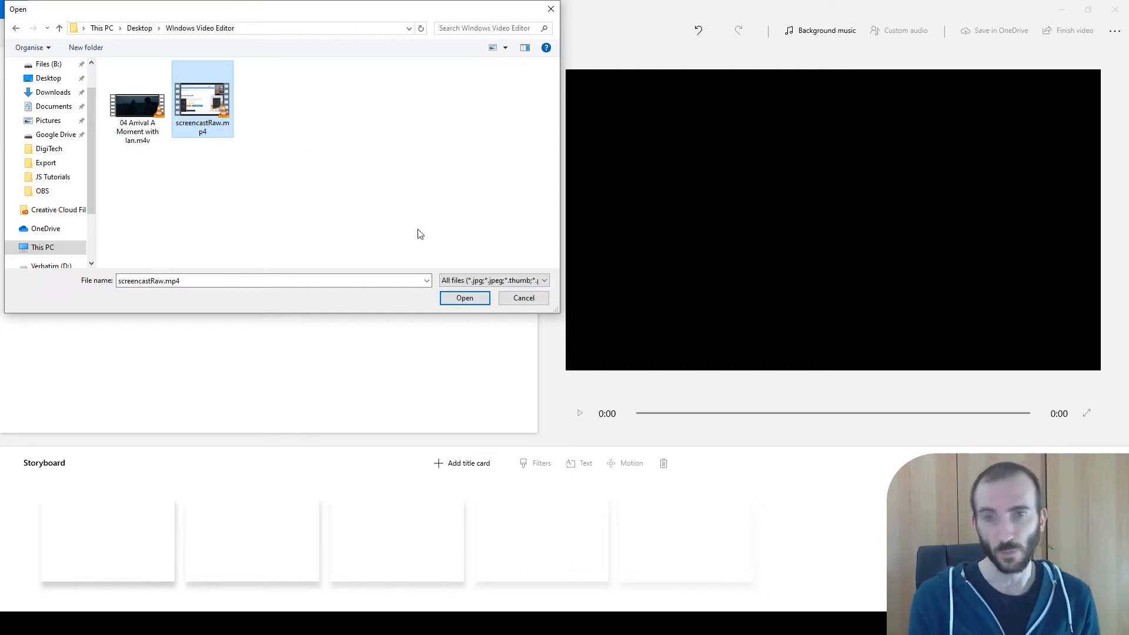
click(464, 298)
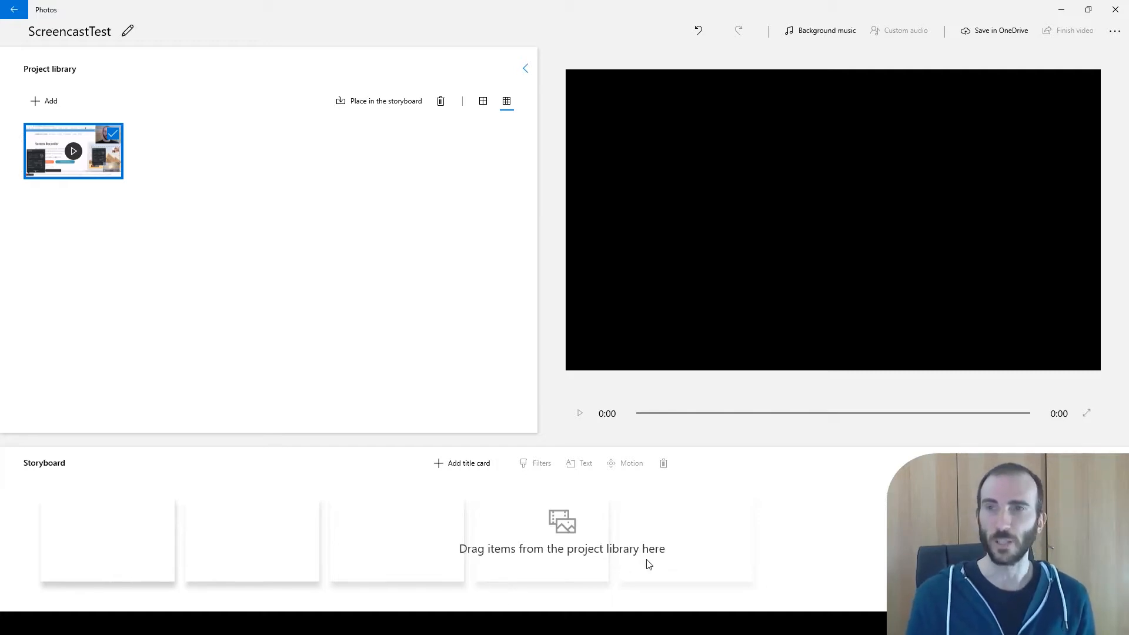
drag(88, 164, 136, 520)
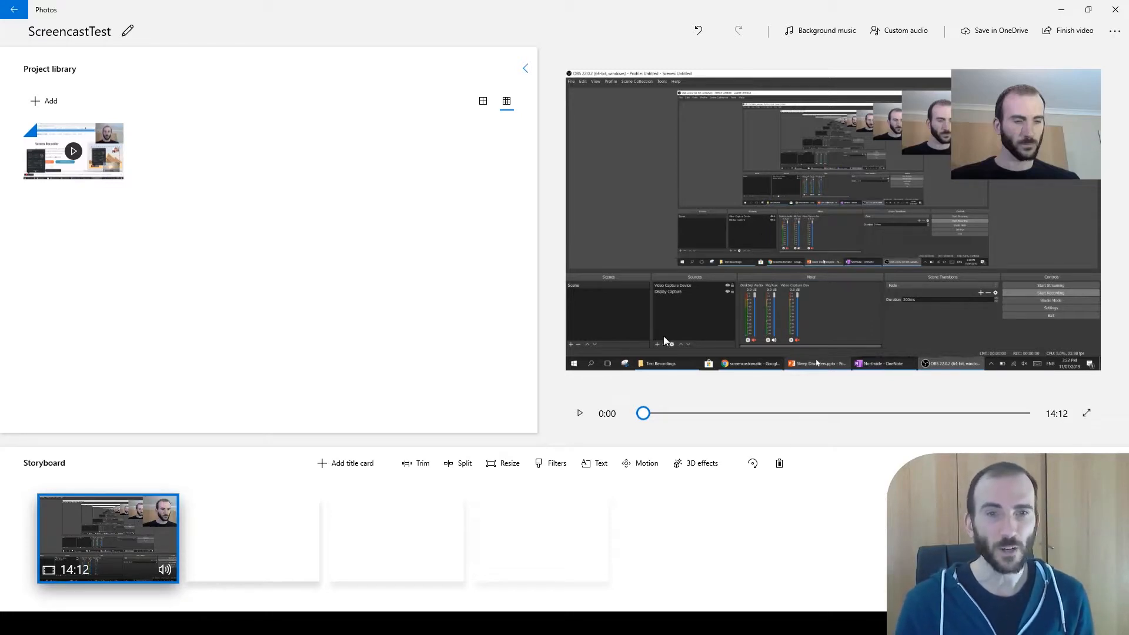
Find where the presentation begins and trim the start of the storyboard clip to about 1:04, previewing the new start.
click(584, 413)
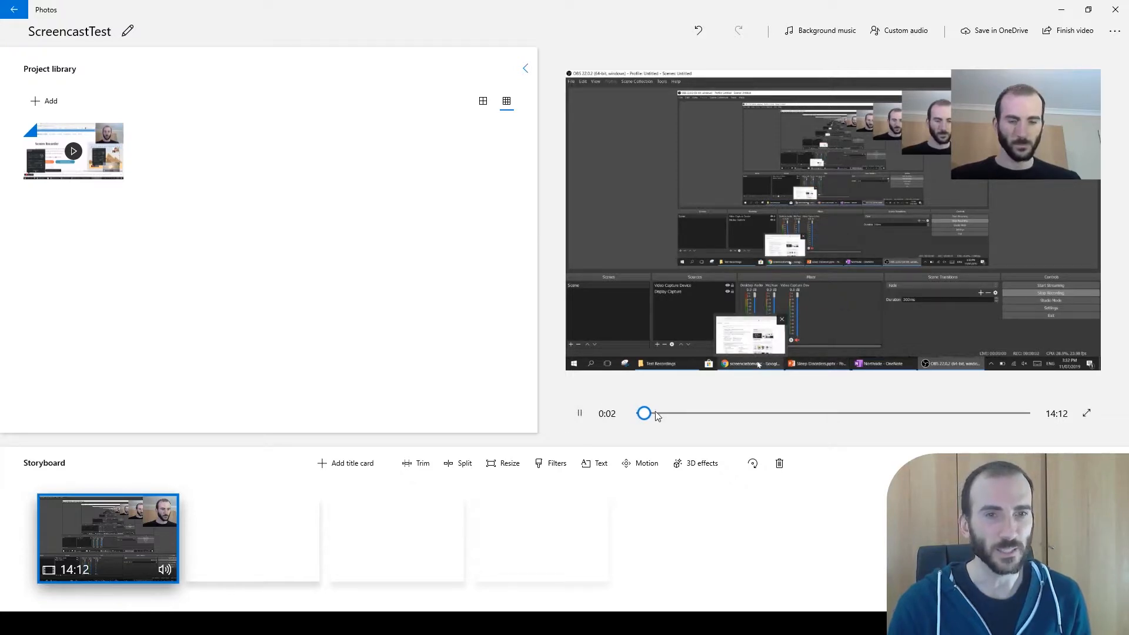
drag(645, 416, 676, 412)
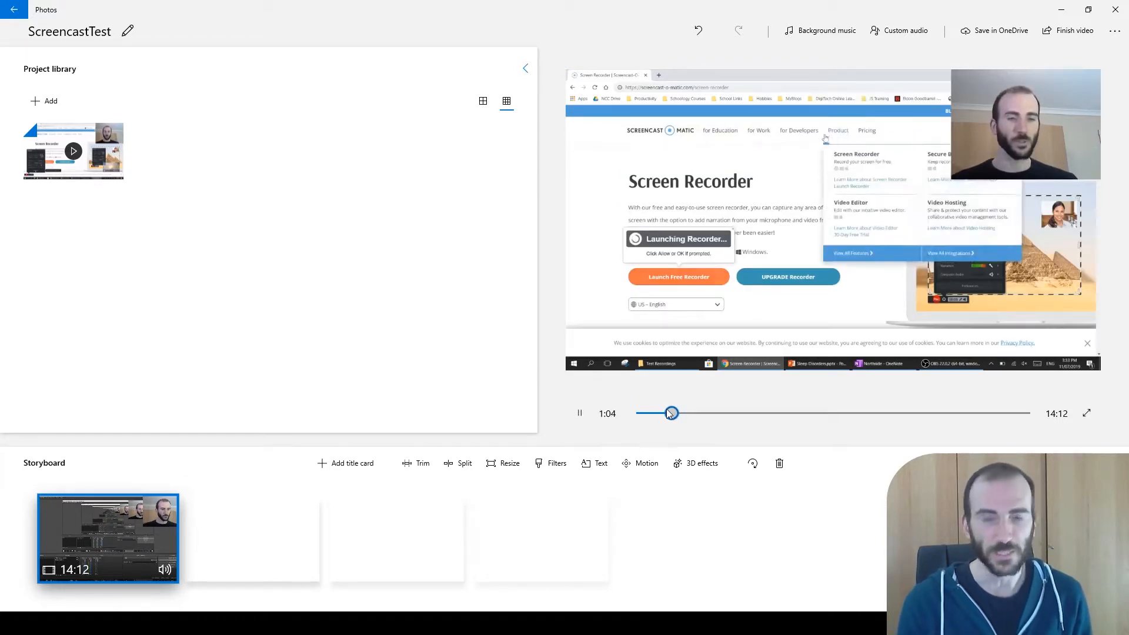
click(570, 415)
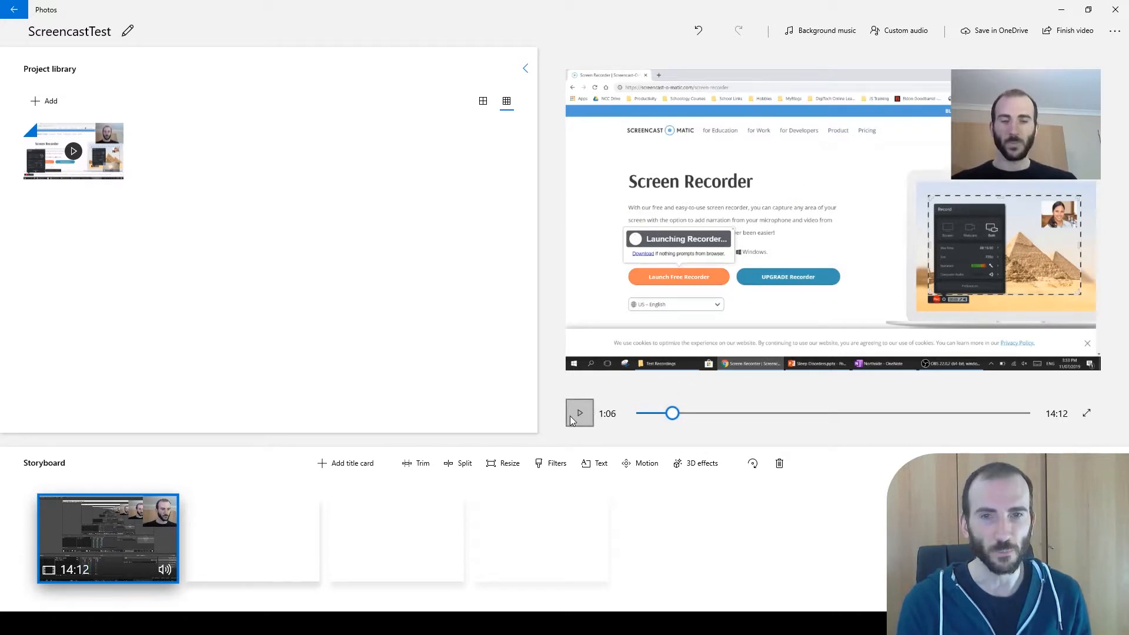
click(423, 463)
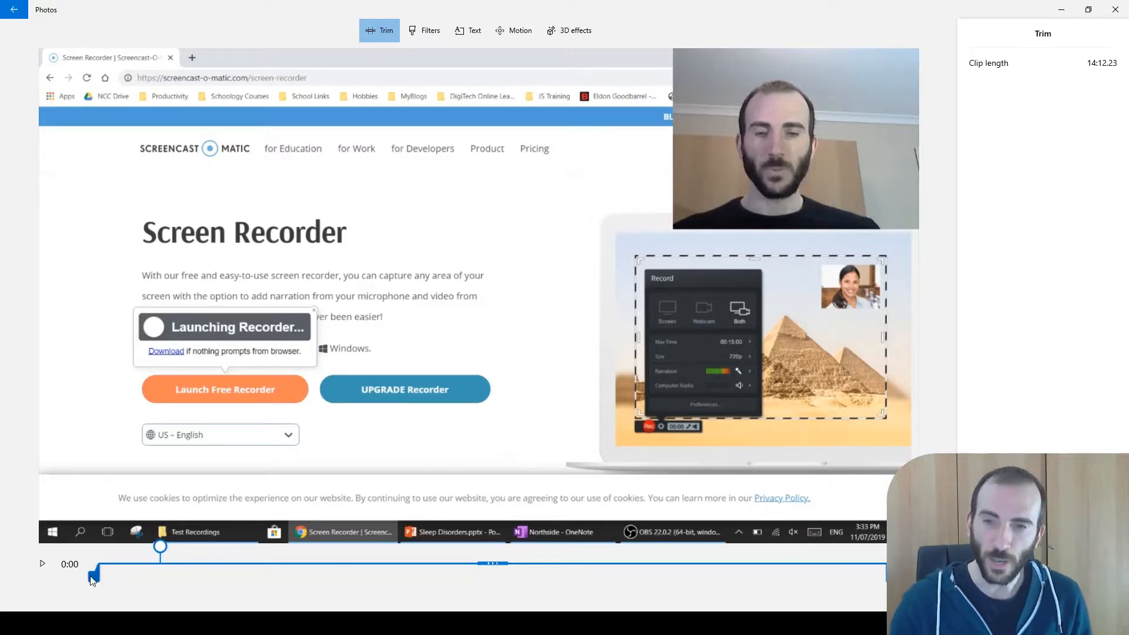
drag(96, 582, 155, 579)
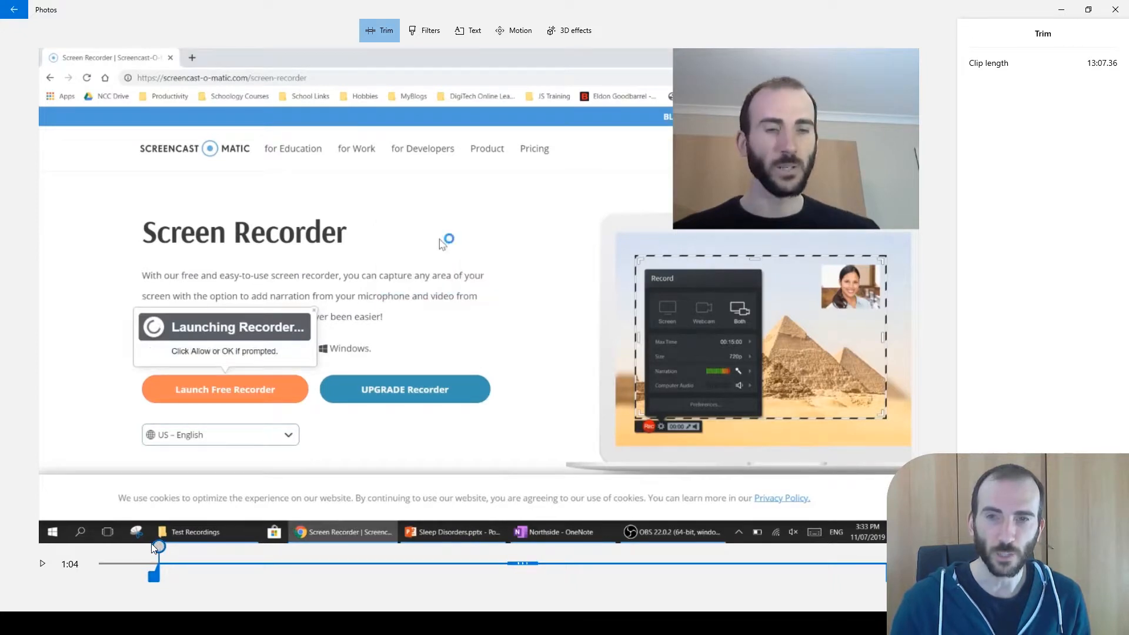
click(42, 563)
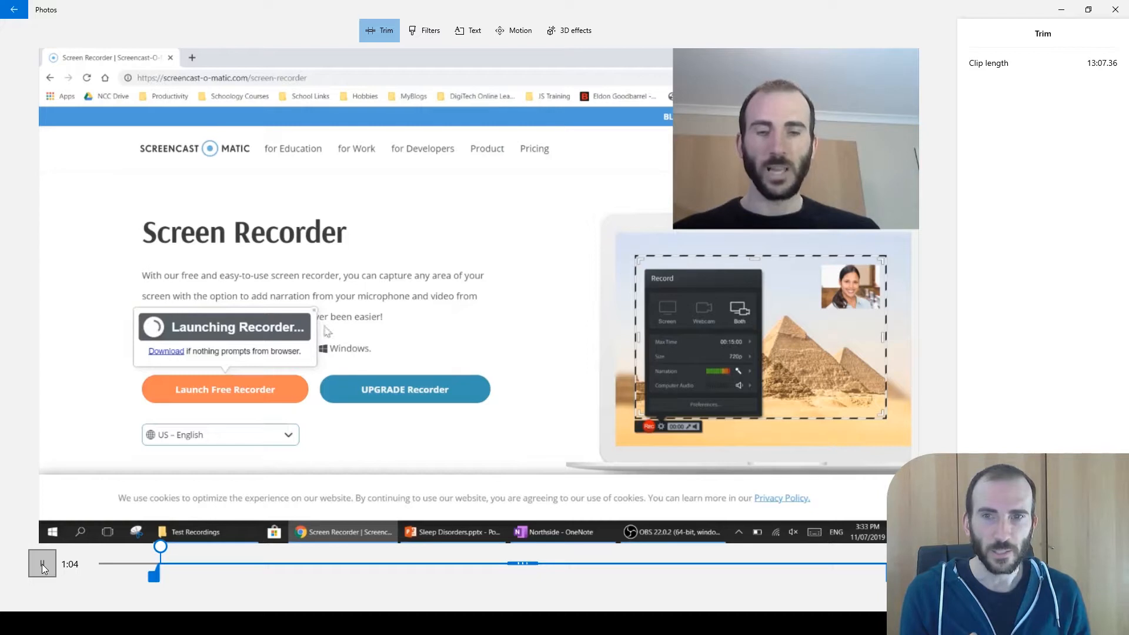
click(41, 563)
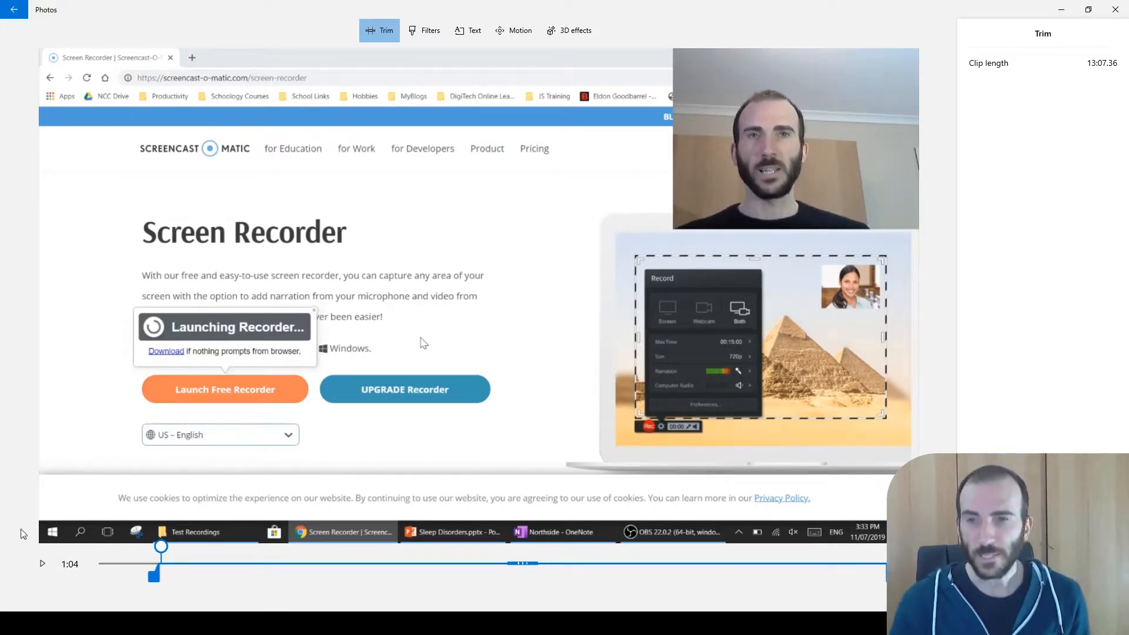
Trim the end of the clip after the Mise-en-scene section, giving a clip length of about 5:29, and apply the trim.
drag(161, 546, 453, 548)
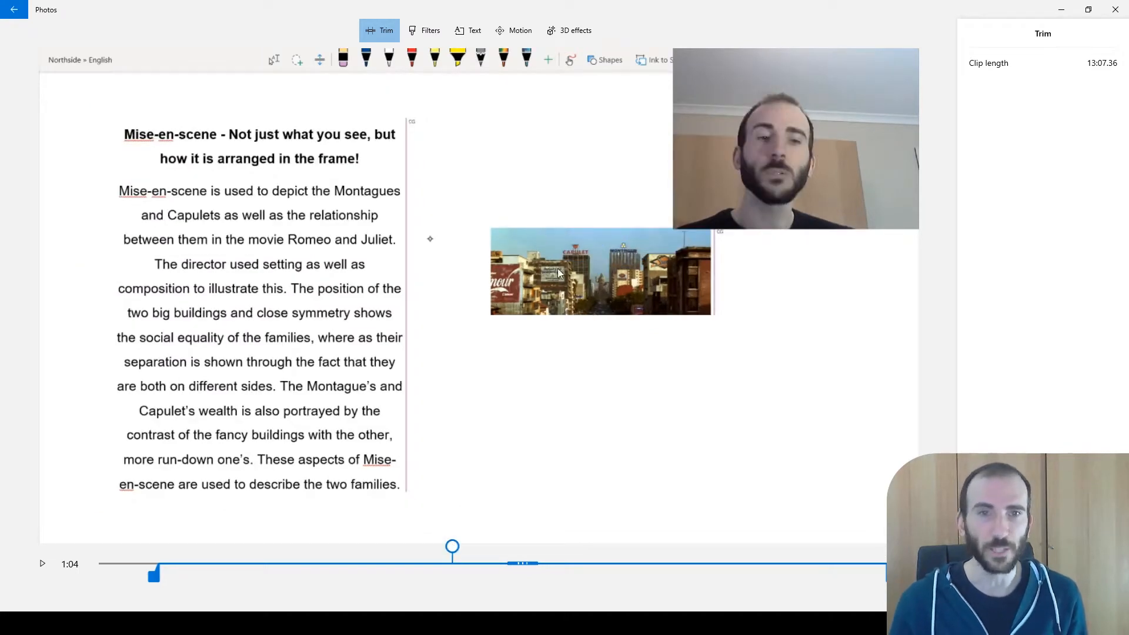
key(space)
key(space)
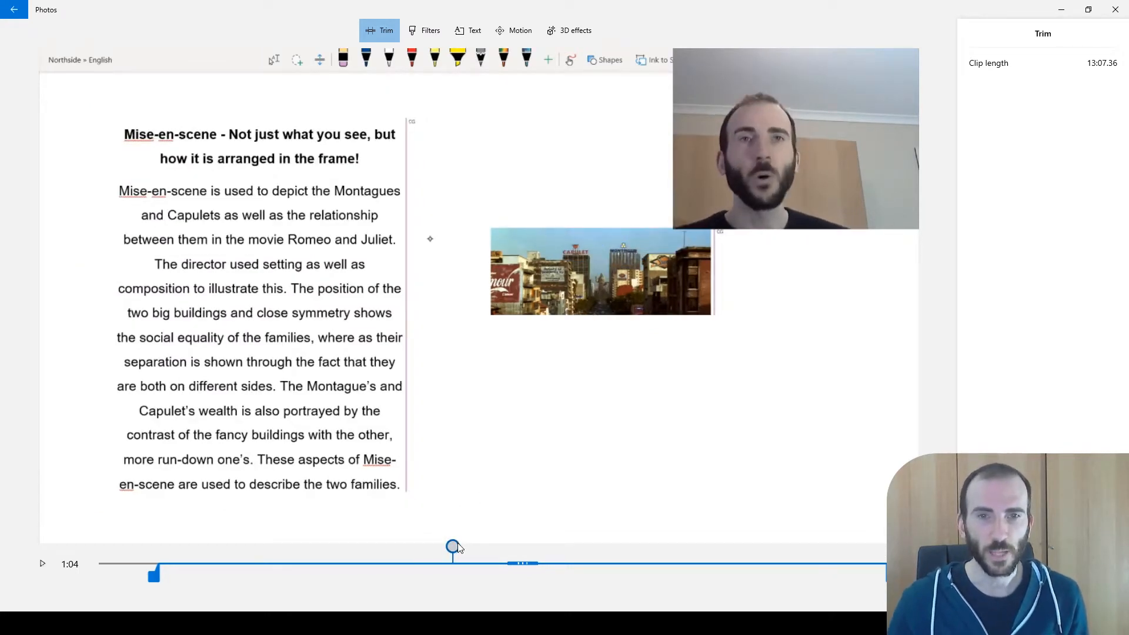
mouse_move(461, 548)
mouse_down()
mouse_move(473, 547)
mouse_move(461, 547)
mouse_up()
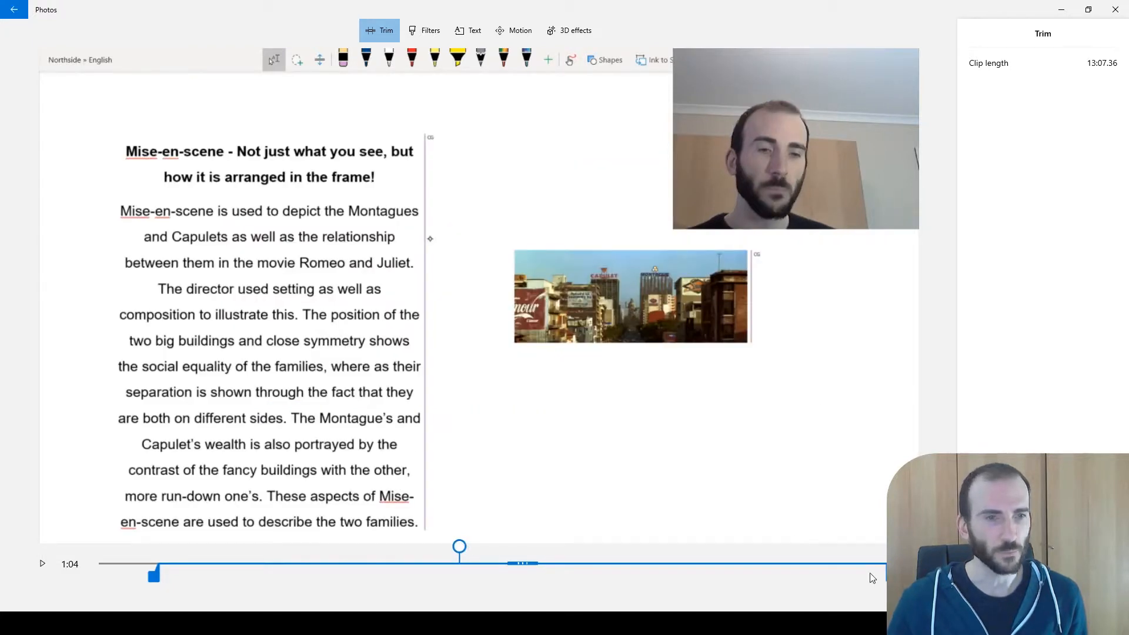
drag(885, 574, 470, 560)
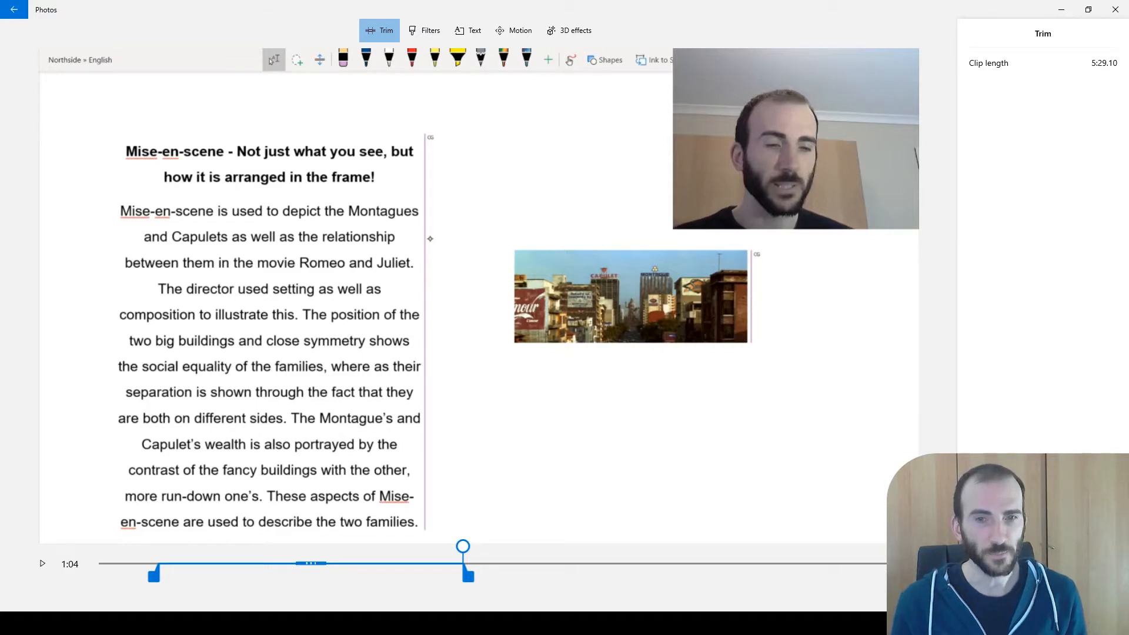
click(1004, 590)
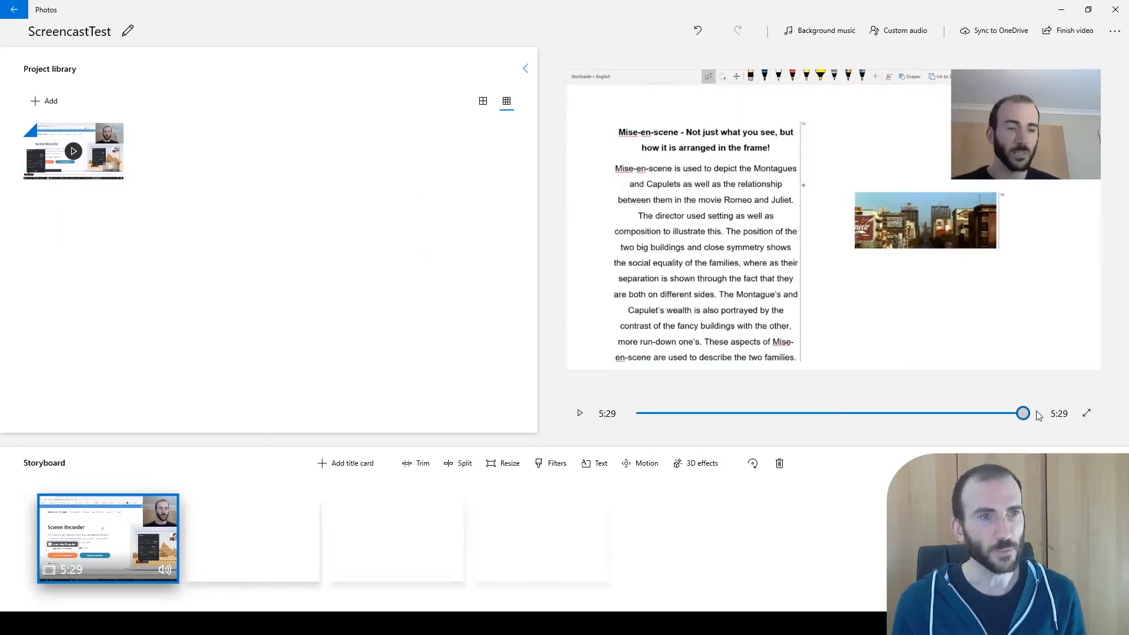
Split the trimmed clip at about 3:13, where the Sleep disorders presentation appears.
drag(1023, 414, 635, 429)
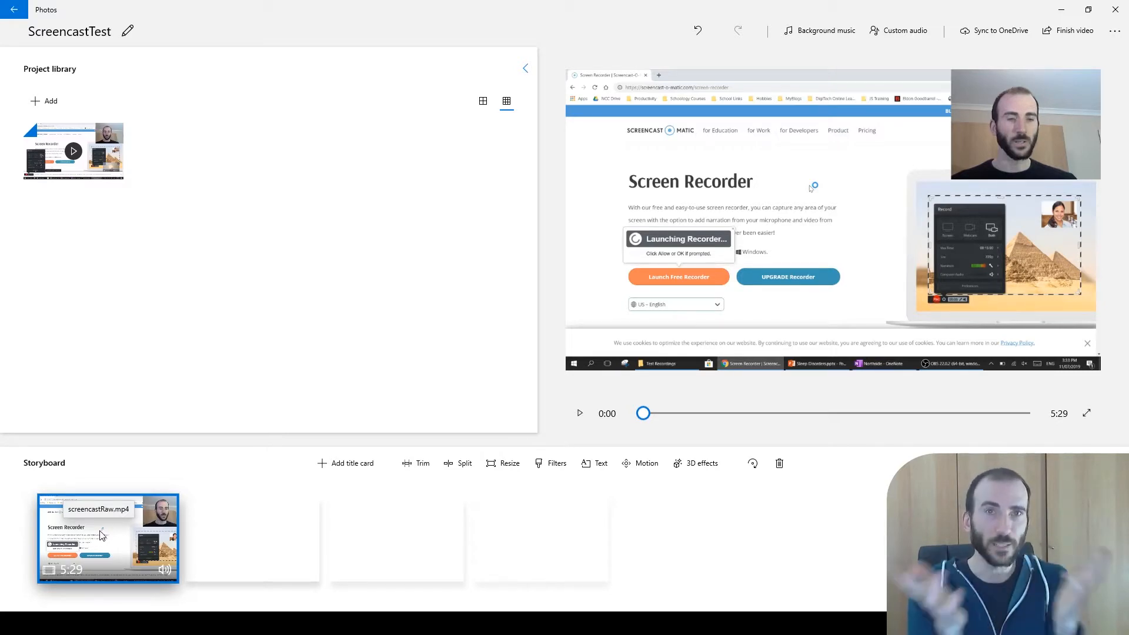
click(458, 464)
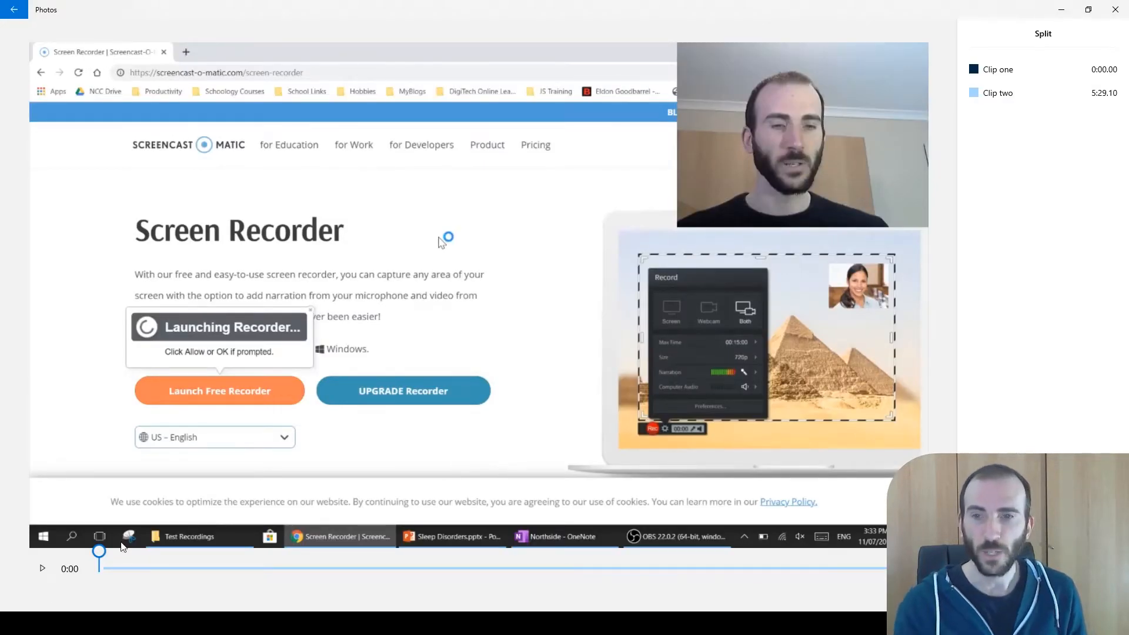
drag(104, 556, 553, 569)
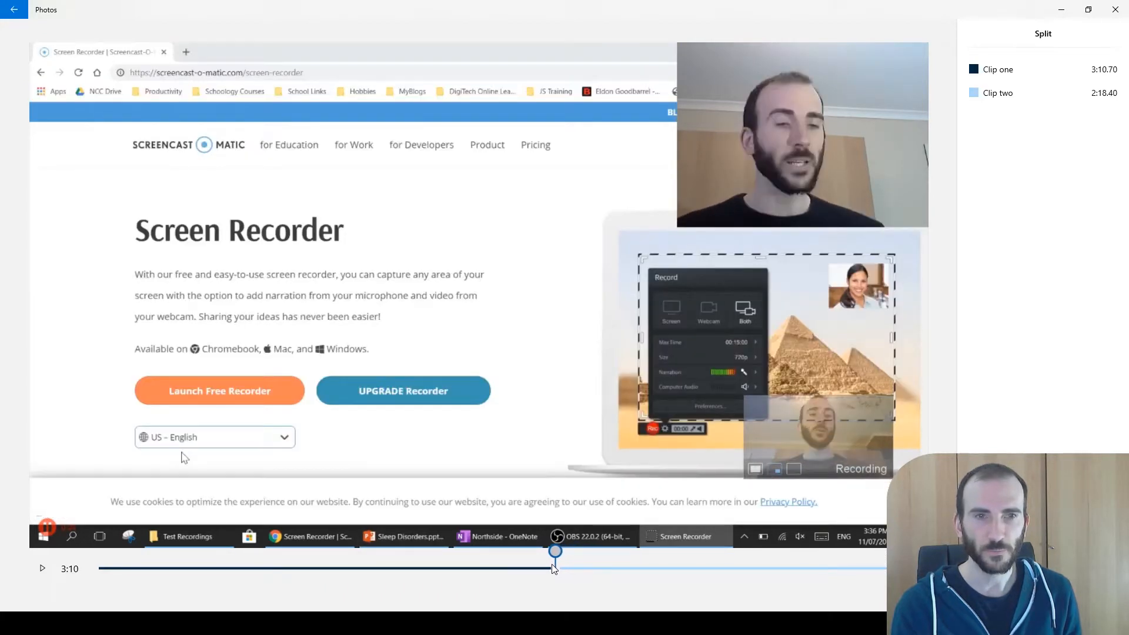
key(space)
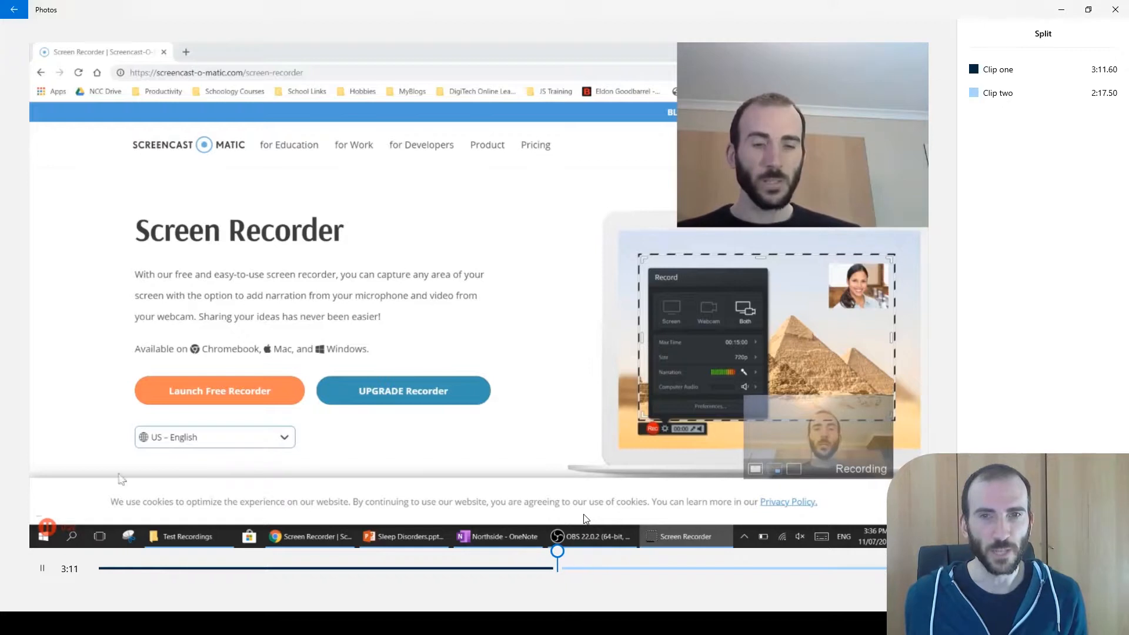
key(space)
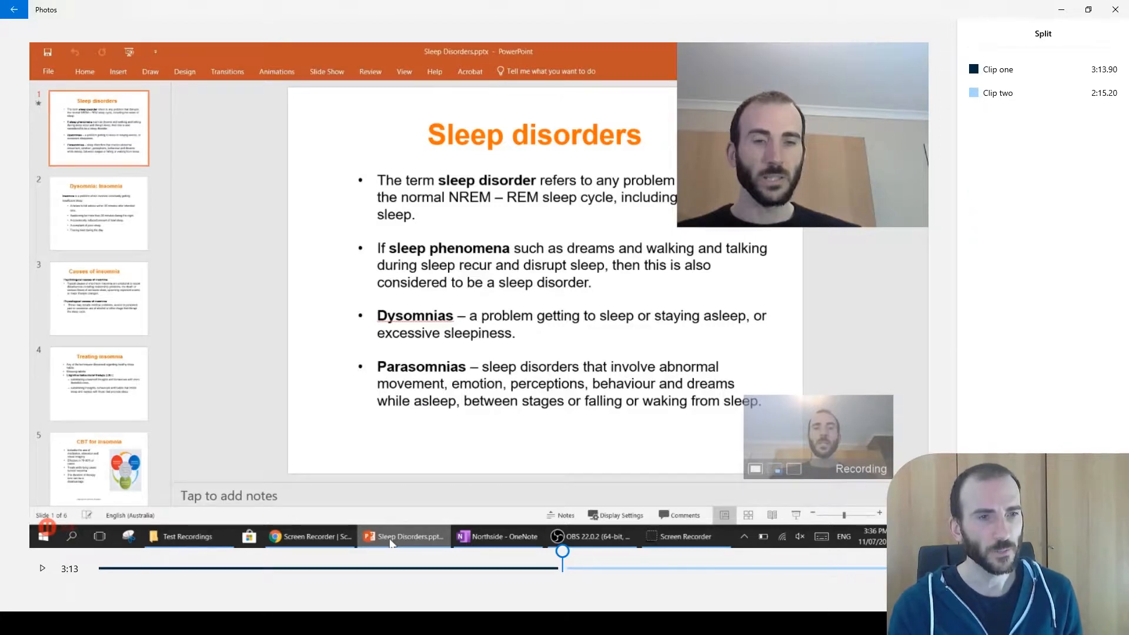
click(1004, 590)
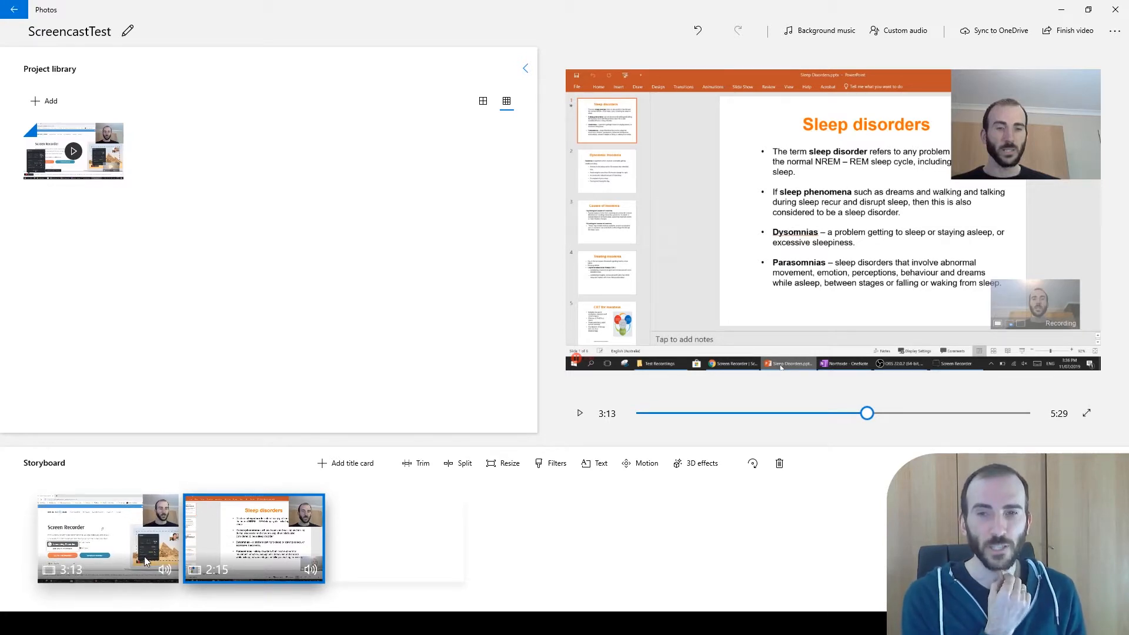
Trim the end of the first storyboard clip to a length of 3:10.70, just before the Sleep disorders slide appears.
click(175, 530)
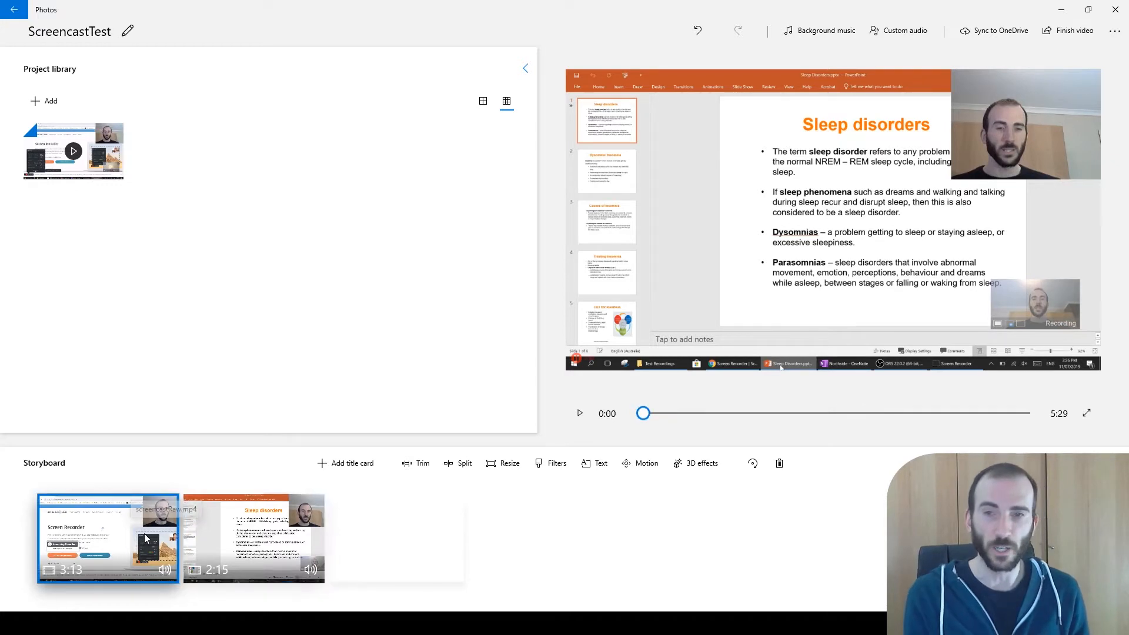
click(422, 464)
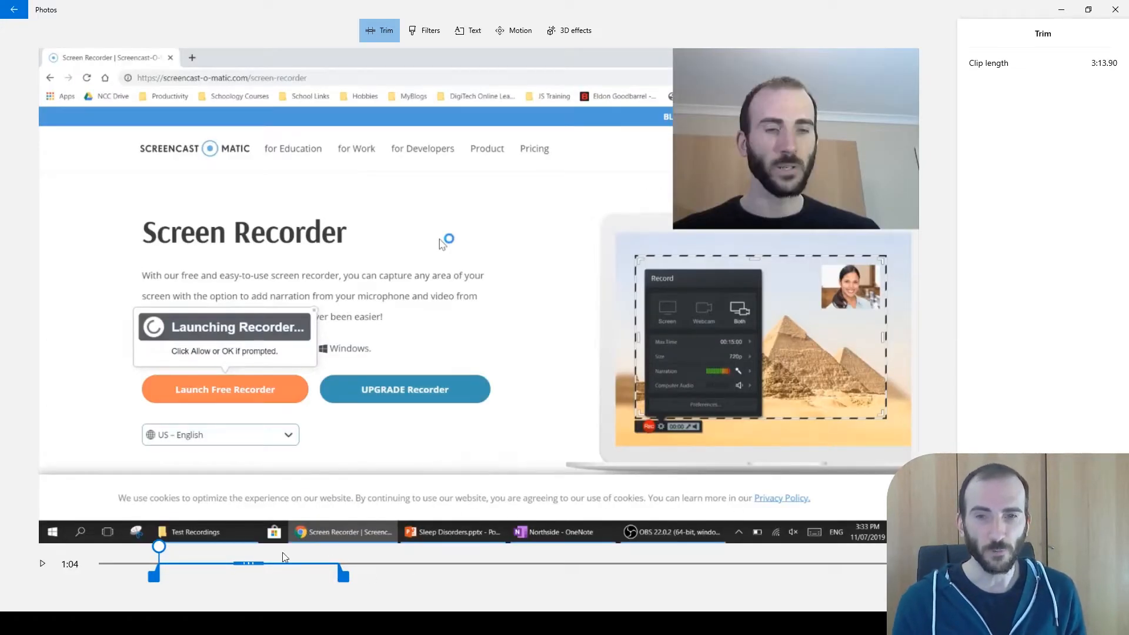
drag(194, 547, 341, 554)
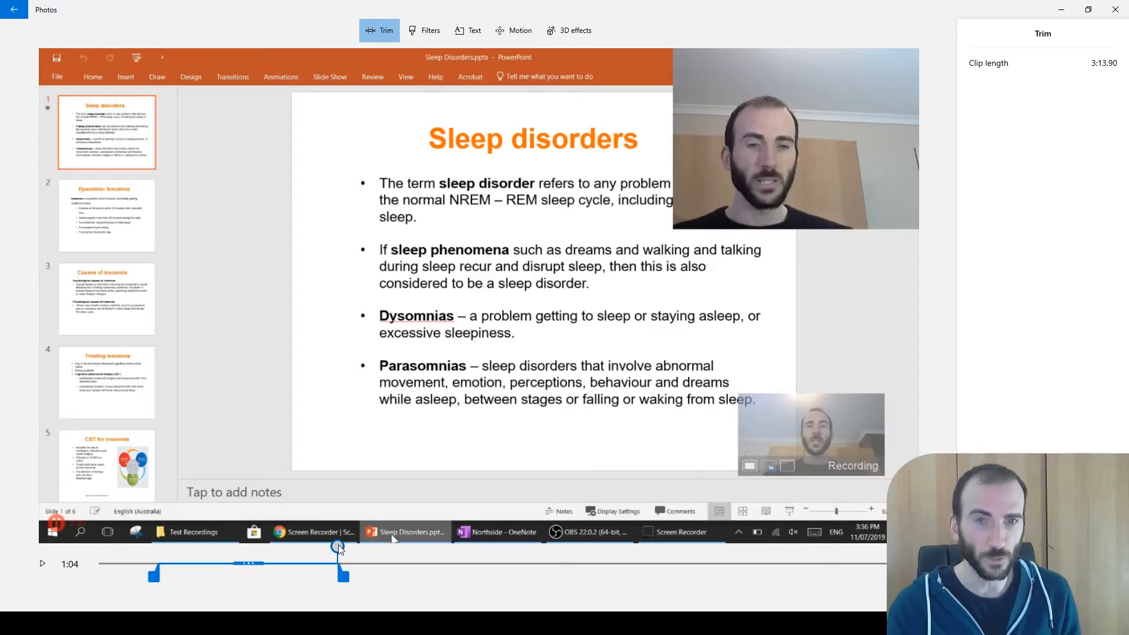
drag(337, 546, 334, 546)
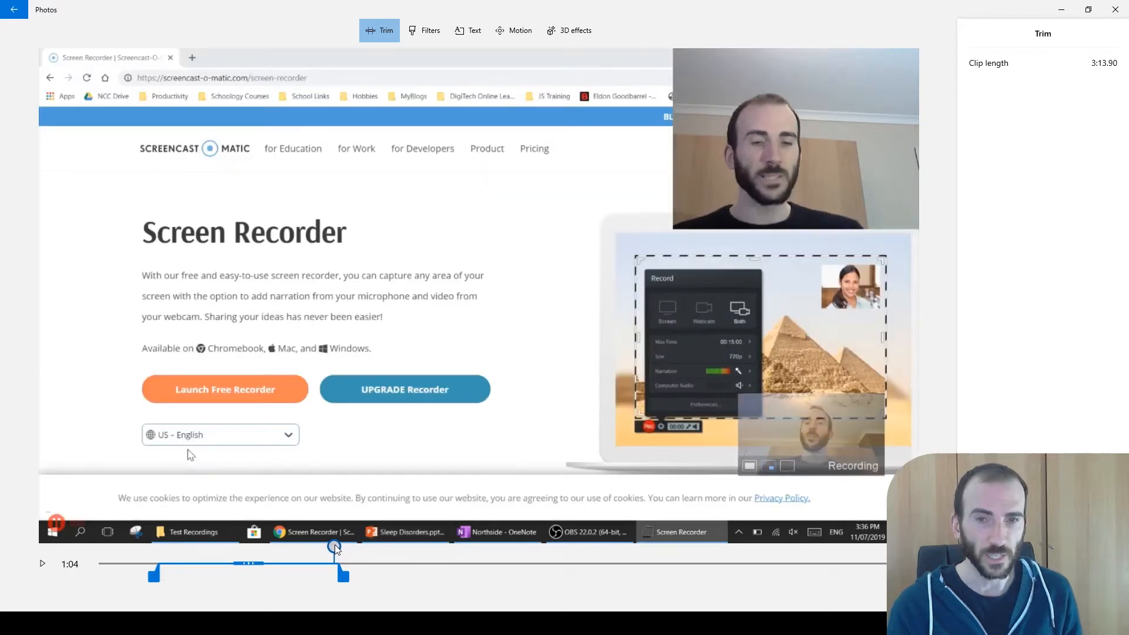
key(space)
key(space)
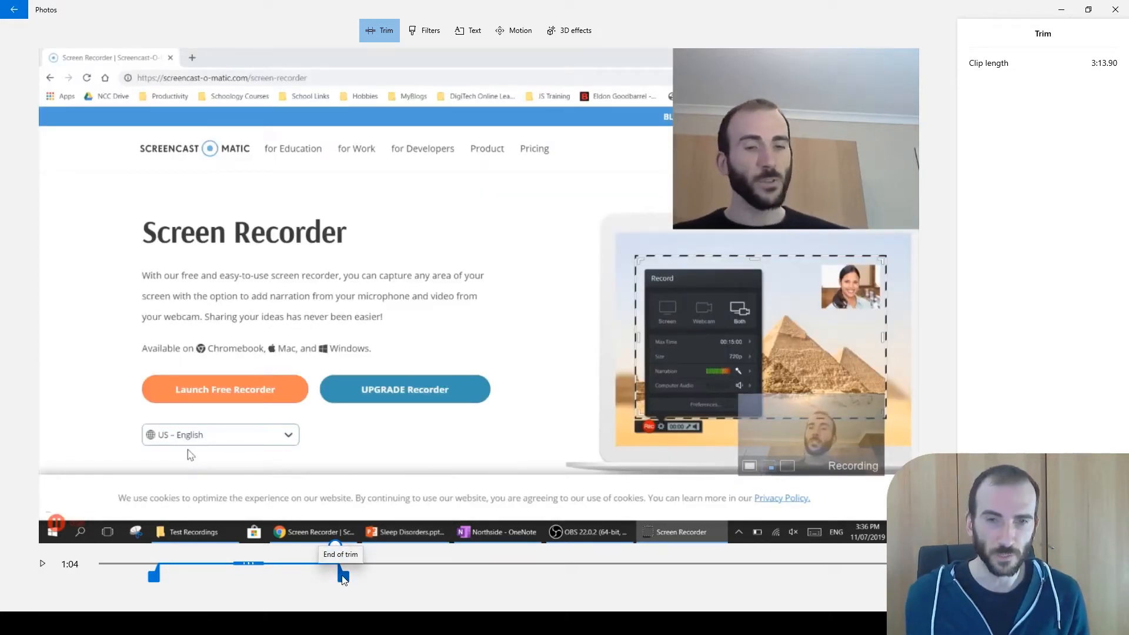
drag(342, 576, 340, 576)
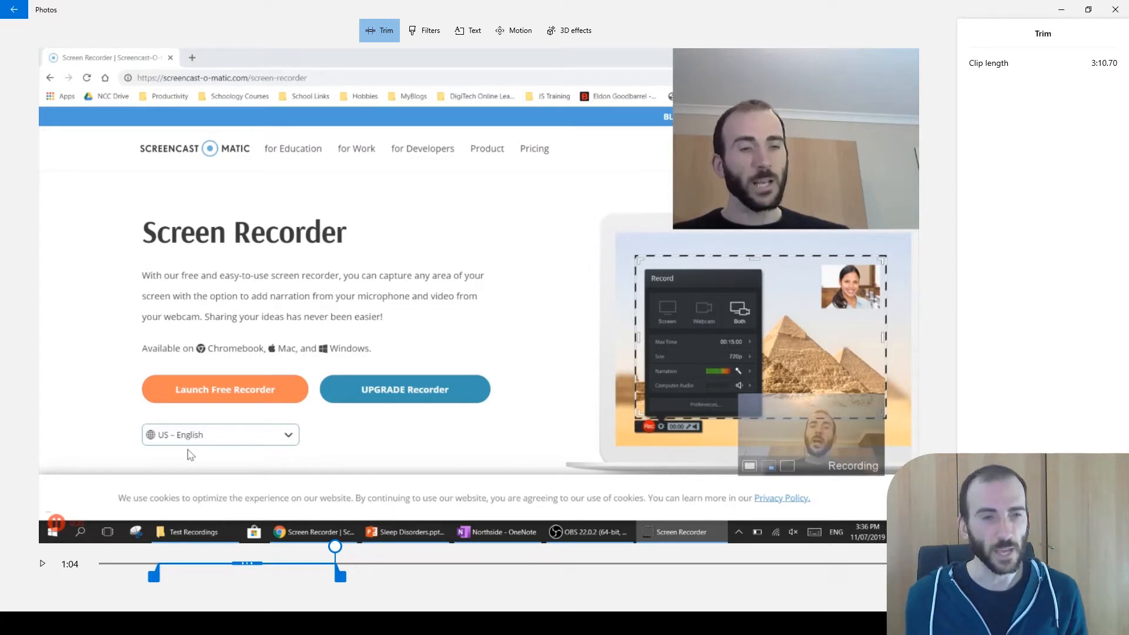
click(1005, 590)
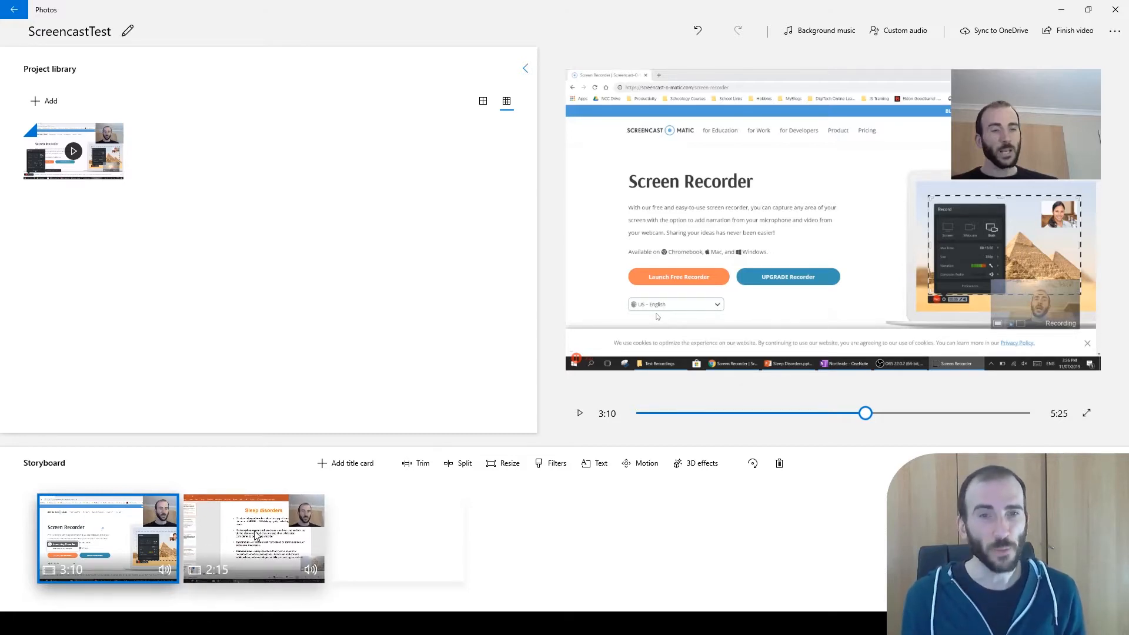
Preview the transition between the first and second storyboard clips around 3:10.
mouse_move(866, 414)
mouse_down()
mouse_move(850, 414)
mouse_move(863, 414)
mouse_up()
click(236, 506)
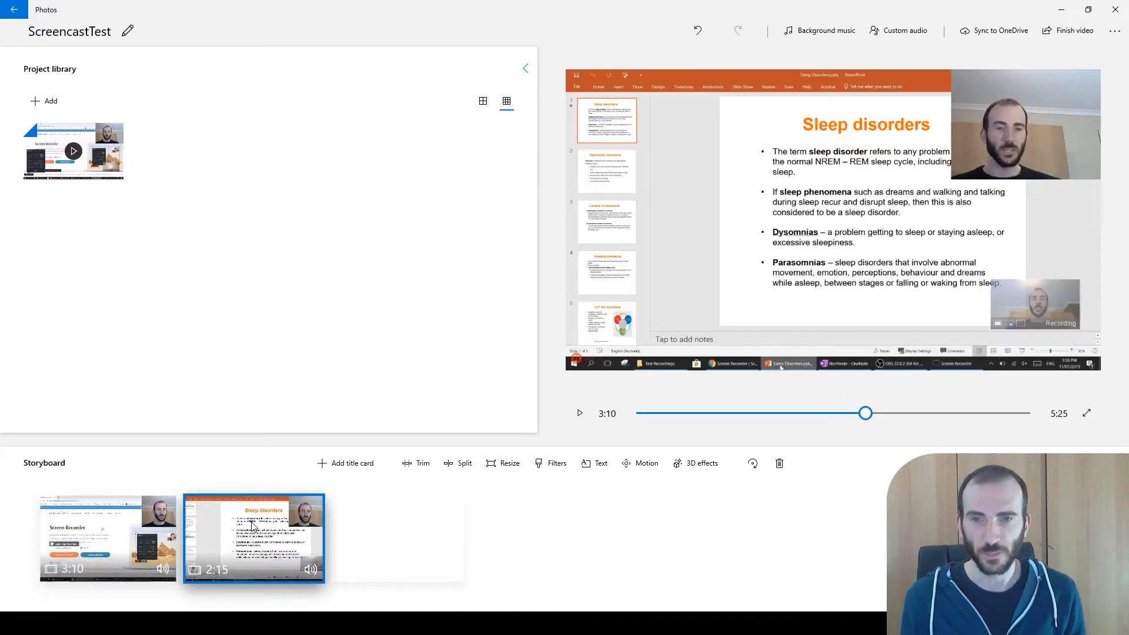
drag(864, 415, 856, 415)
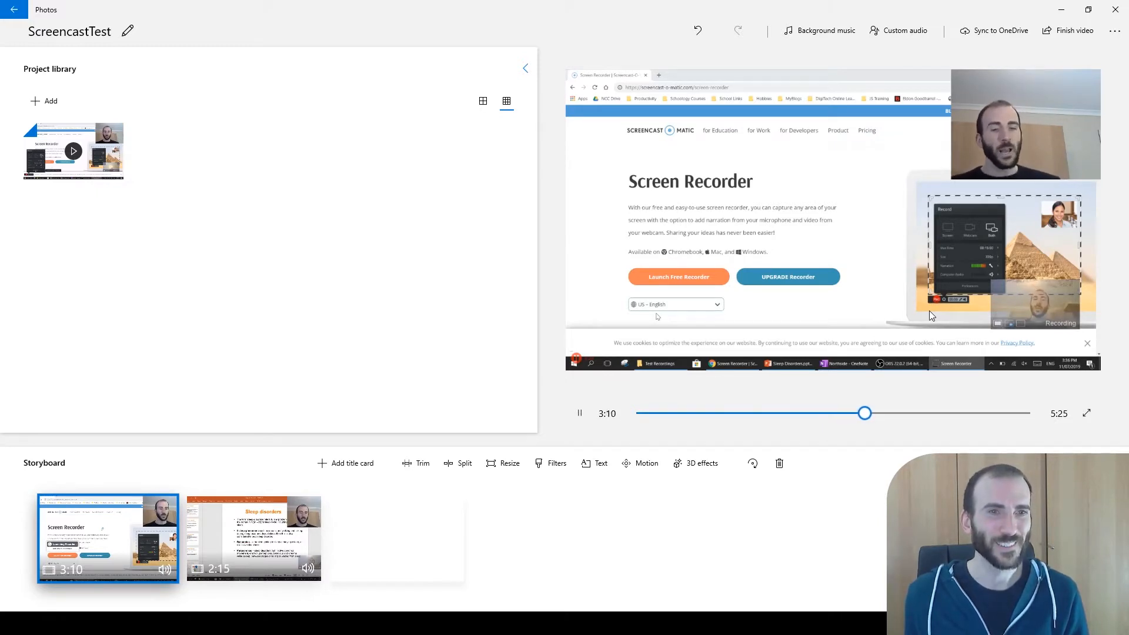
key(space)
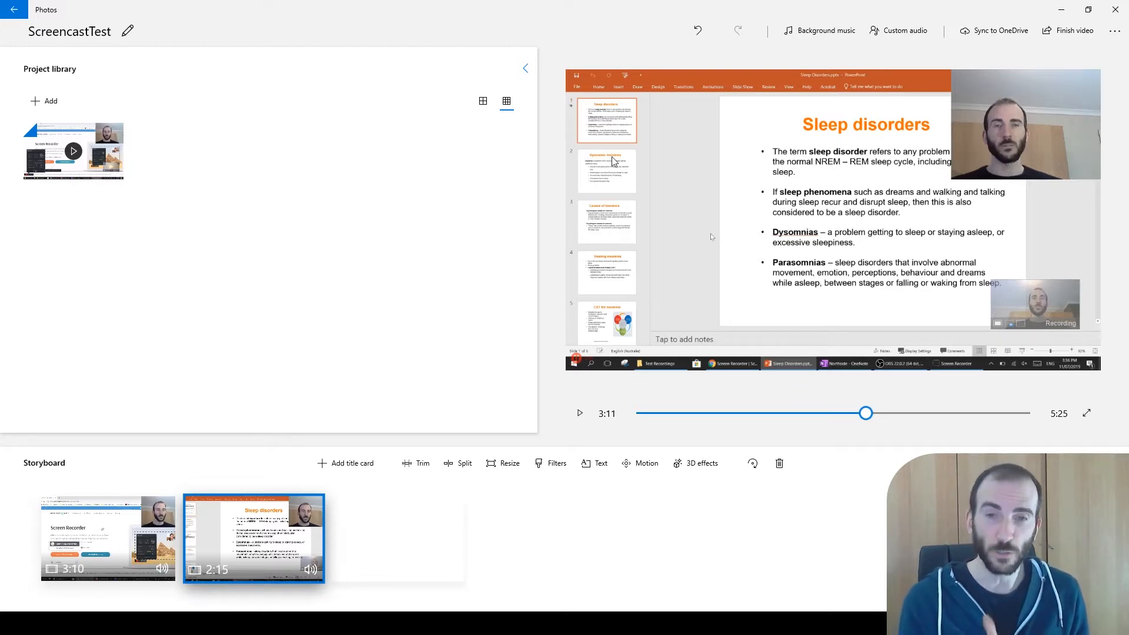
Add a title card, move it to the start of the storyboard, and check its duration options.
click(353, 466)
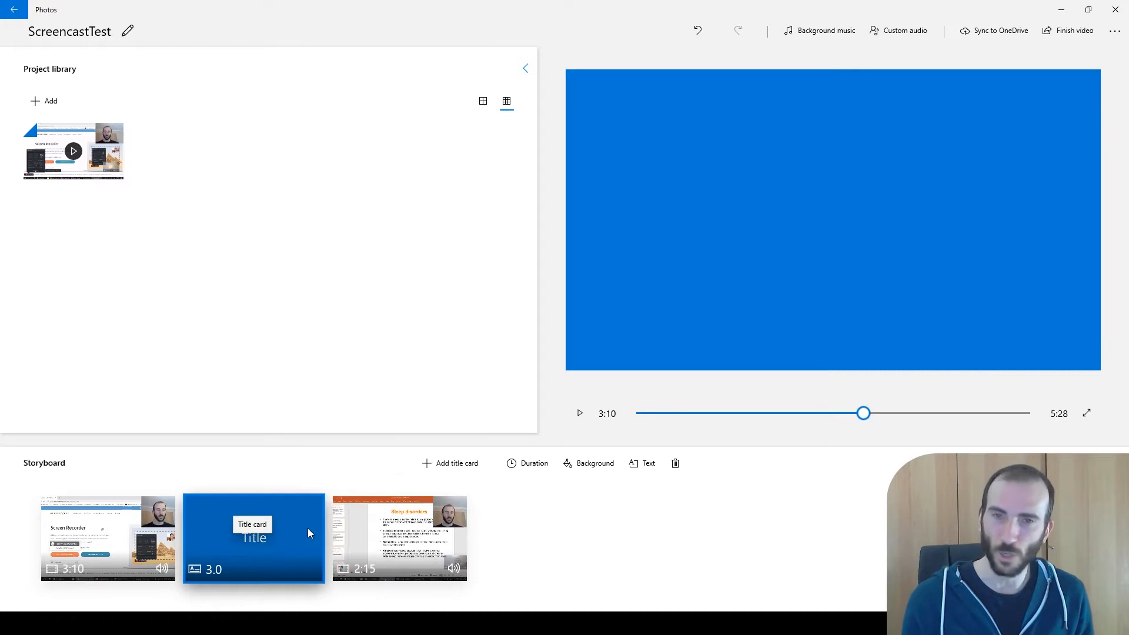
drag(308, 528, 109, 532)
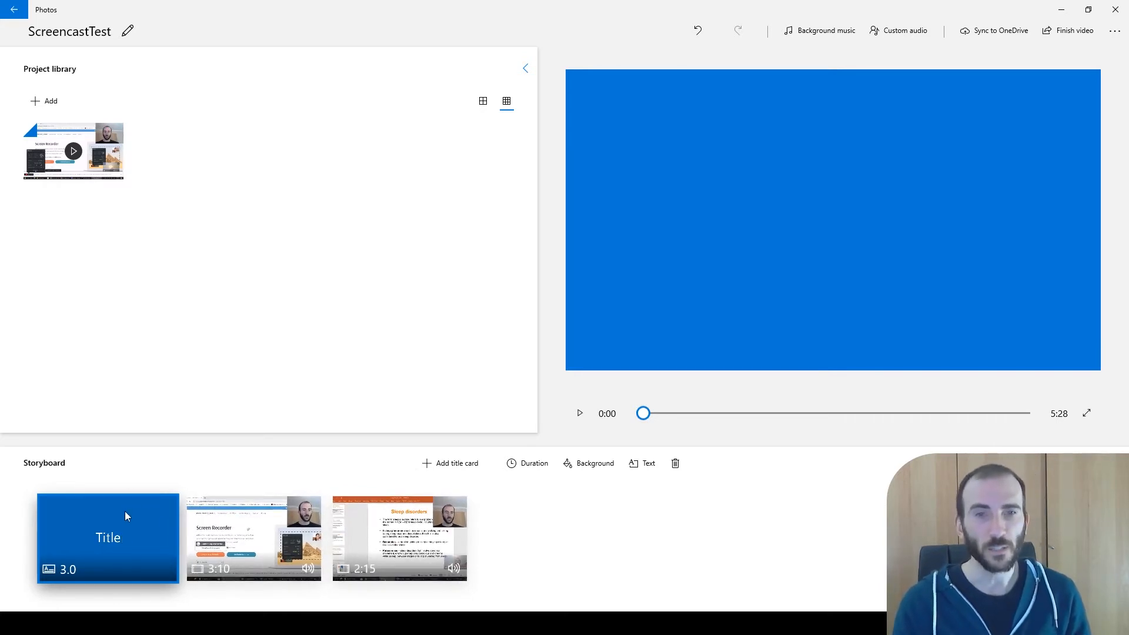
click(536, 466)
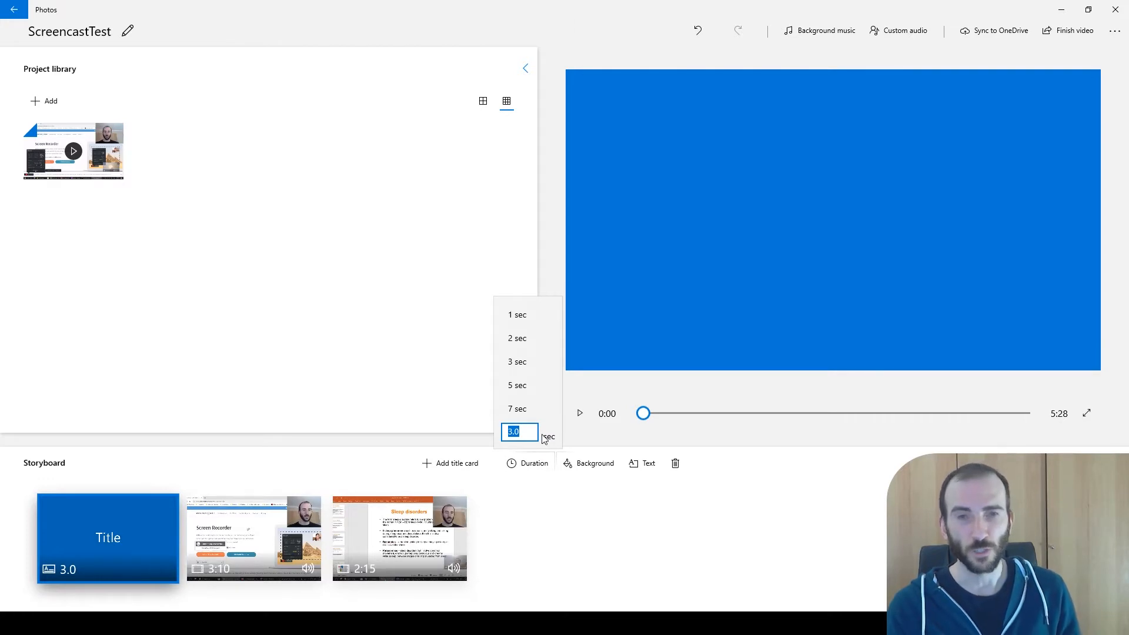
click(537, 465)
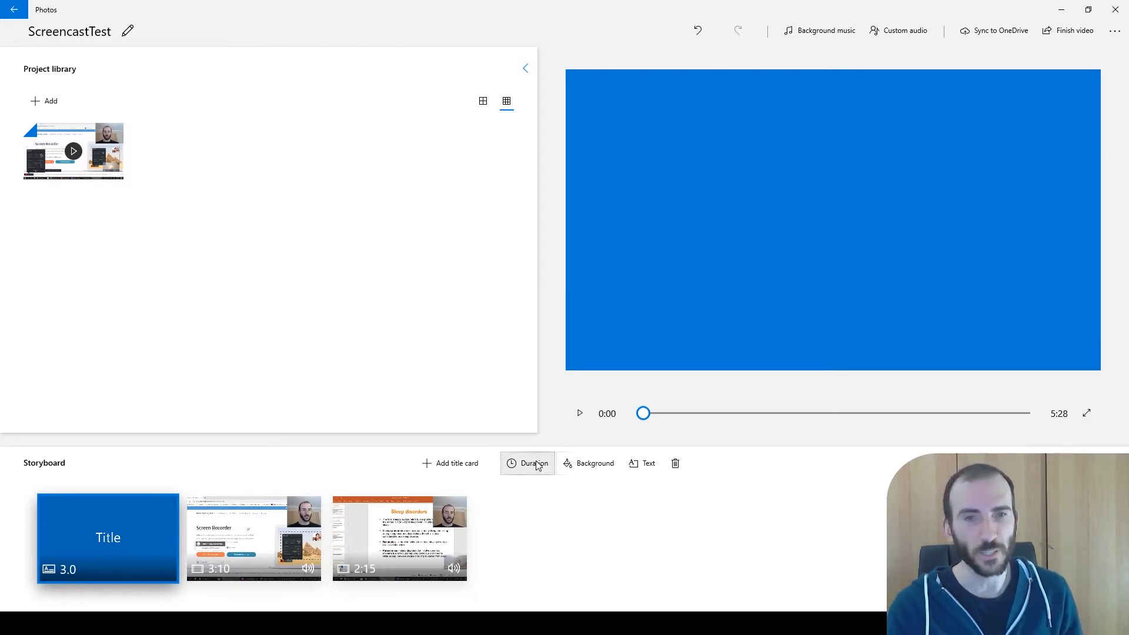
Give the title card a custom blue-grey background colour with a brightness value of 74.
click(588, 464)
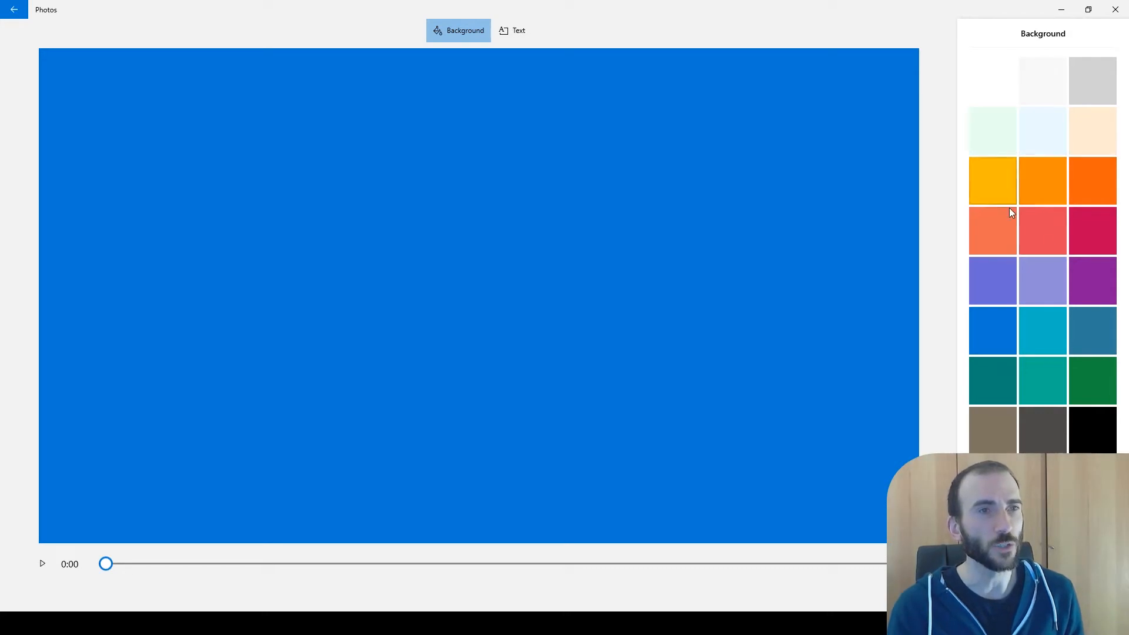
click(993, 500)
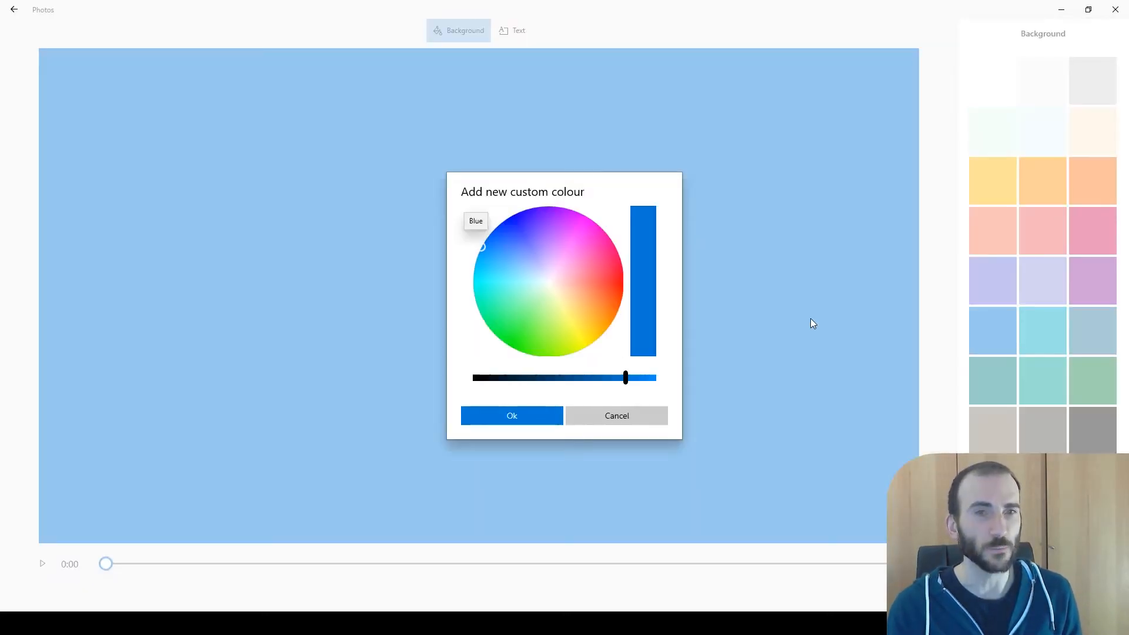
click(529, 258)
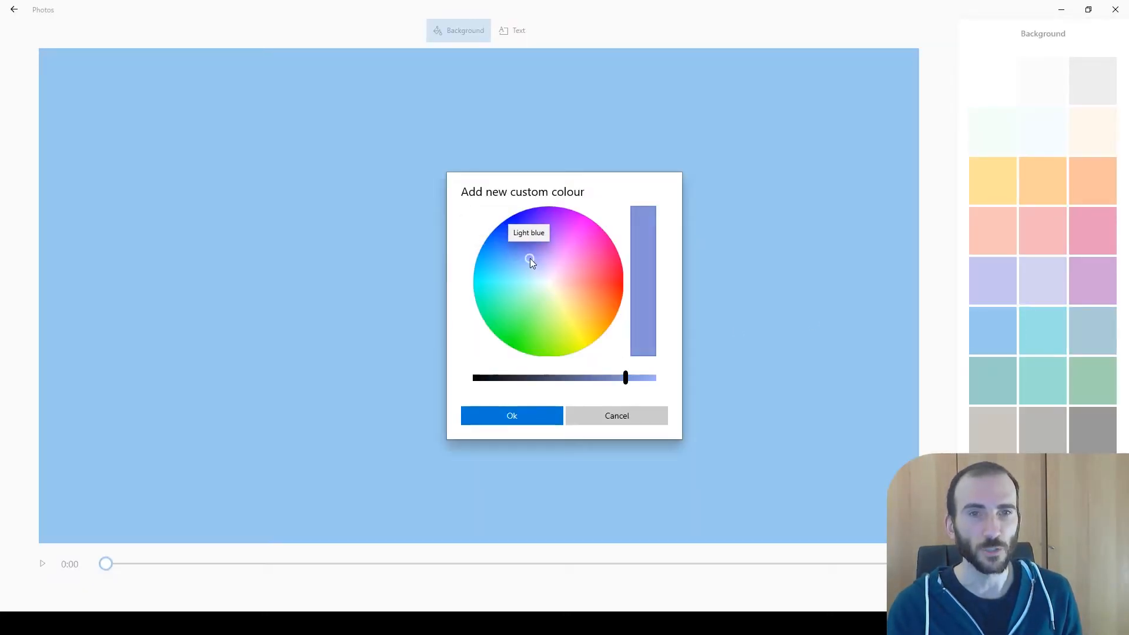
click(522, 266)
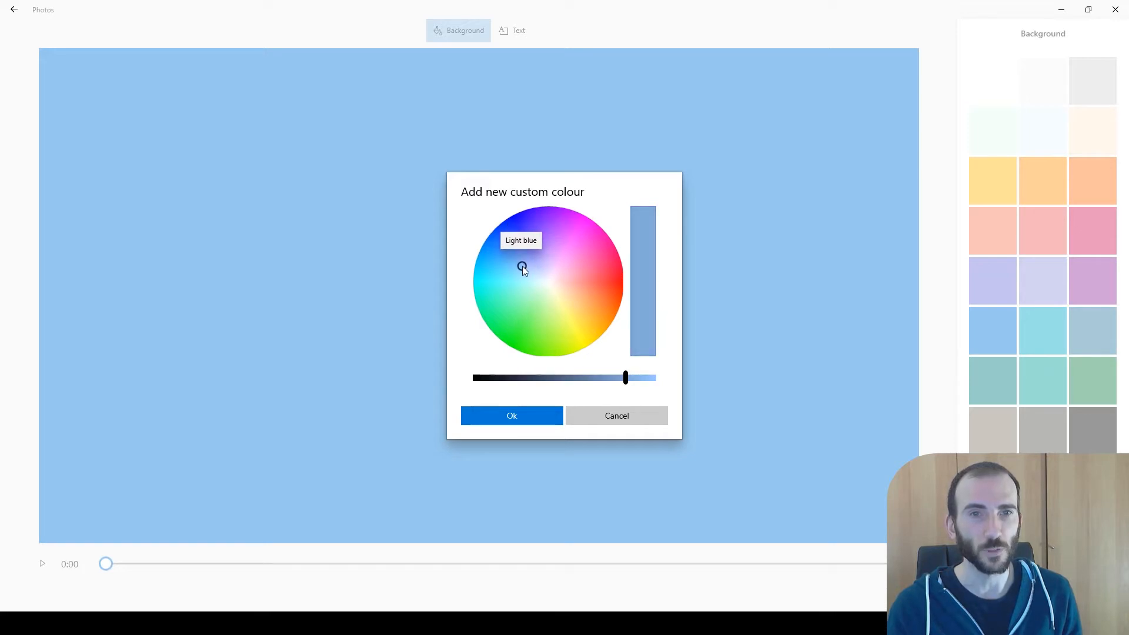
drag(626, 377, 605, 375)
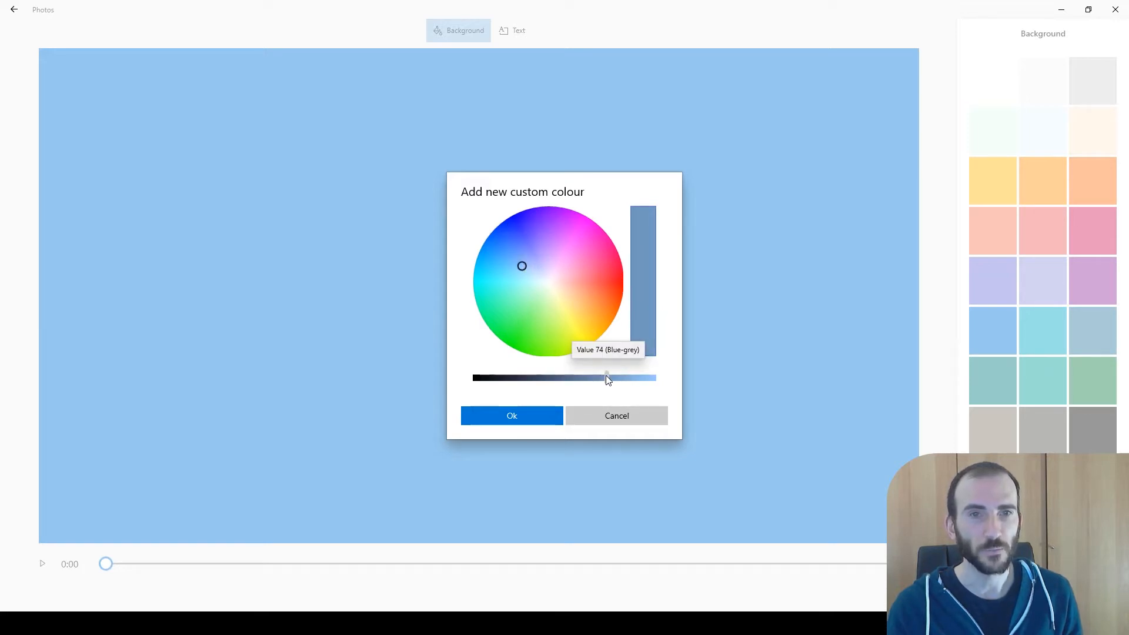
click(542, 419)
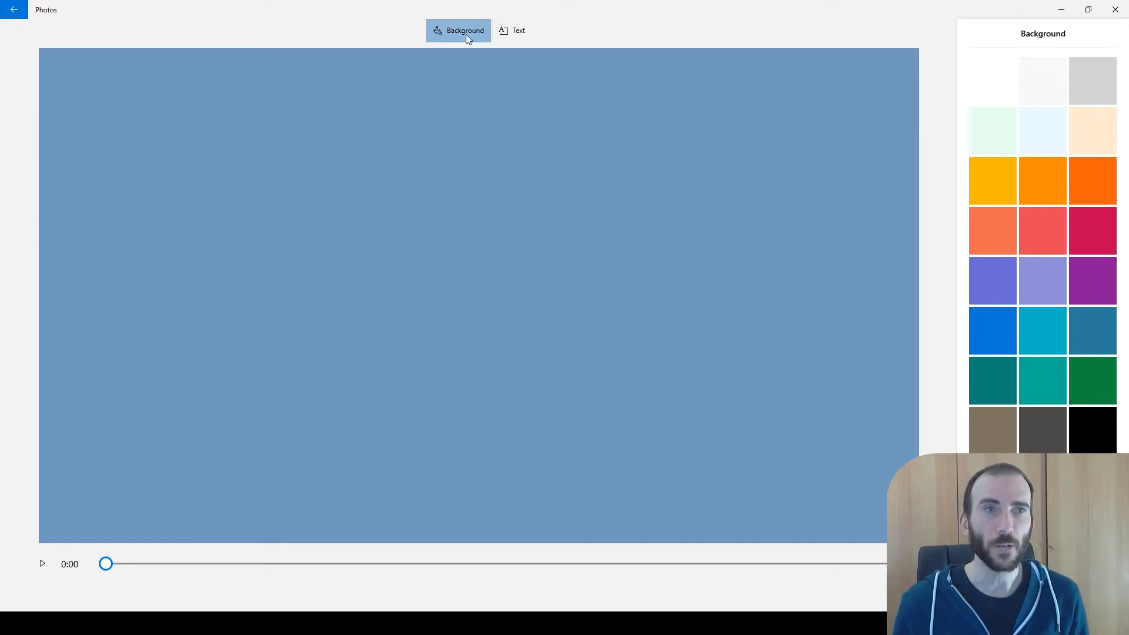
Set the title card's text to "How to edit" and try the Electric text style.
click(504, 32)
scroll(1056, 262, down, 5)
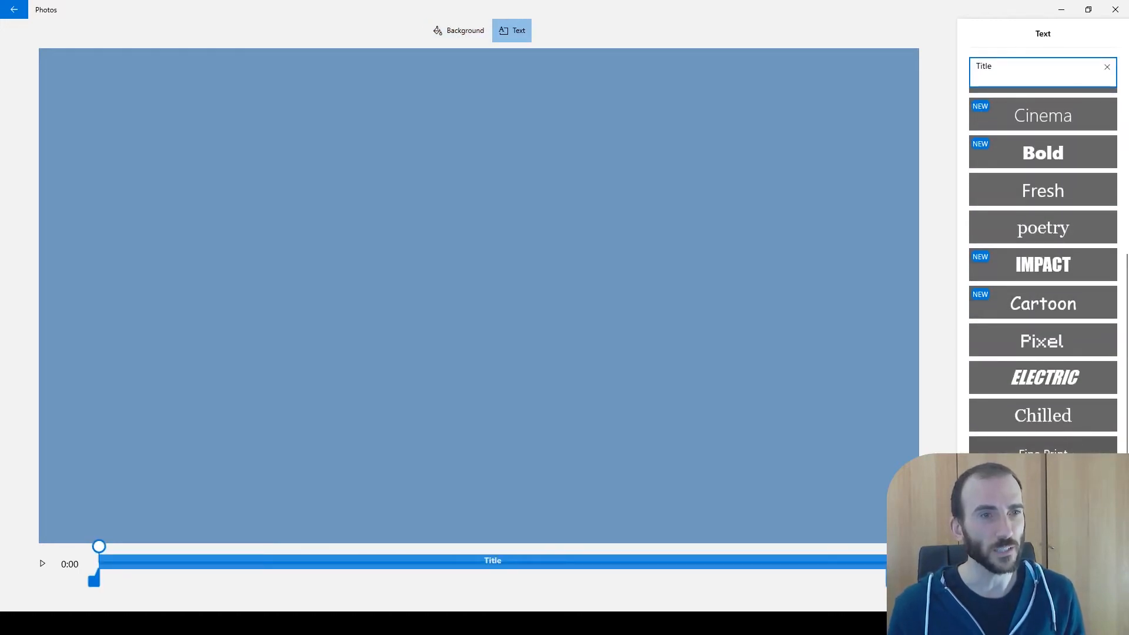
click(1056, 379)
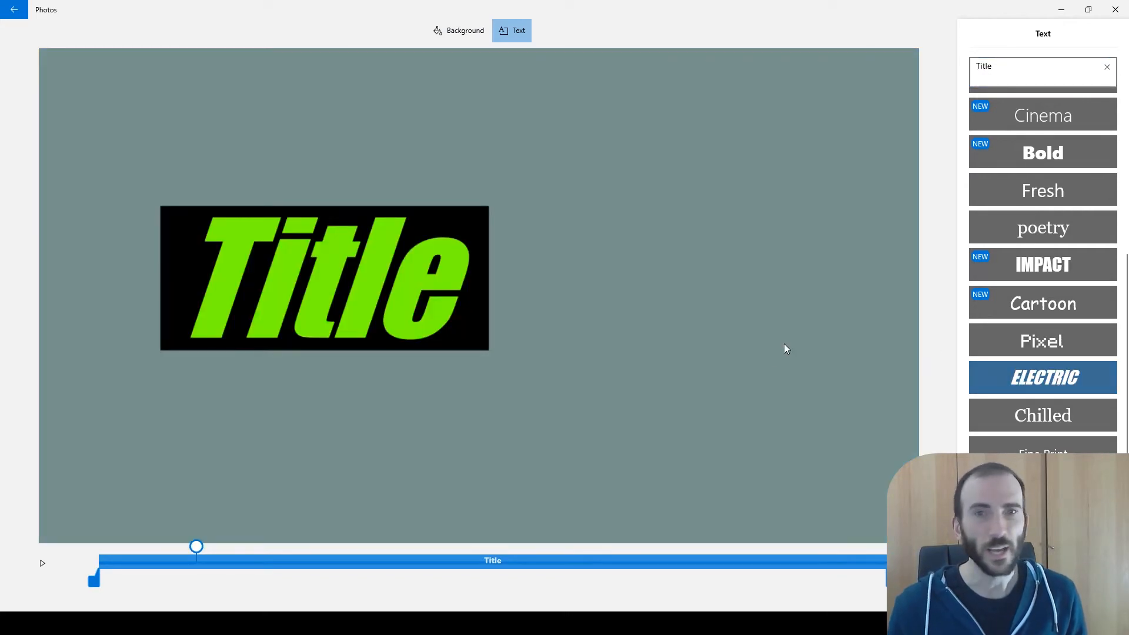
click(998, 66)
key(ctrl+a)
text(How to edit)
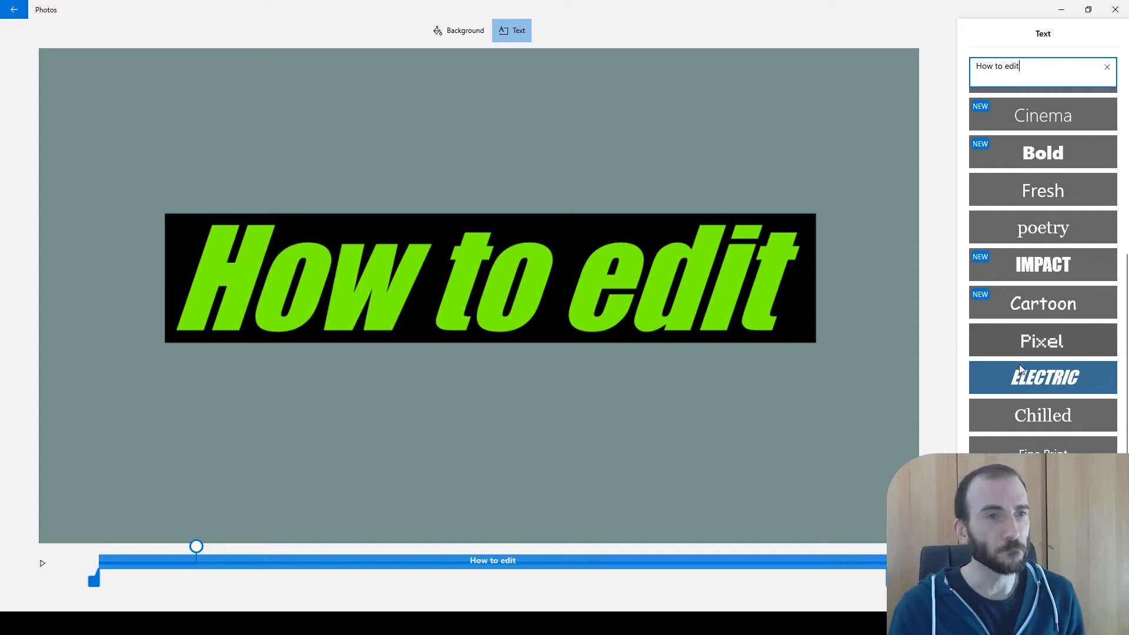
Compare the Chilled, Electric, Pixel and Cartoon text styles, choose Impact with the centred single-line layout, and apply it to the title card.
click(1059, 425)
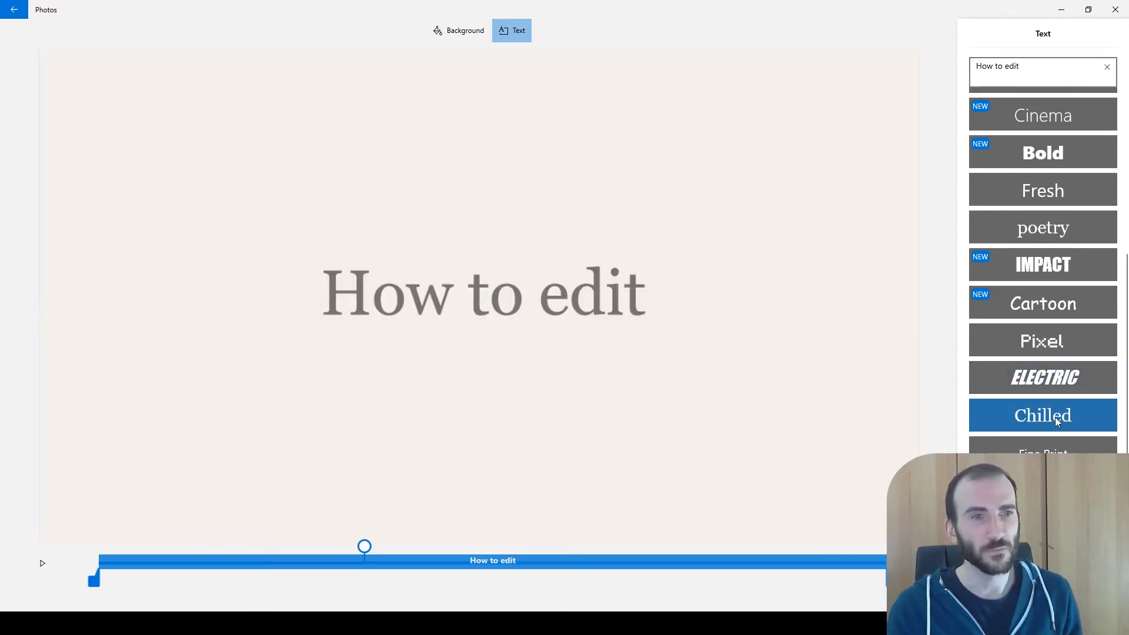
click(1052, 379)
click(1052, 350)
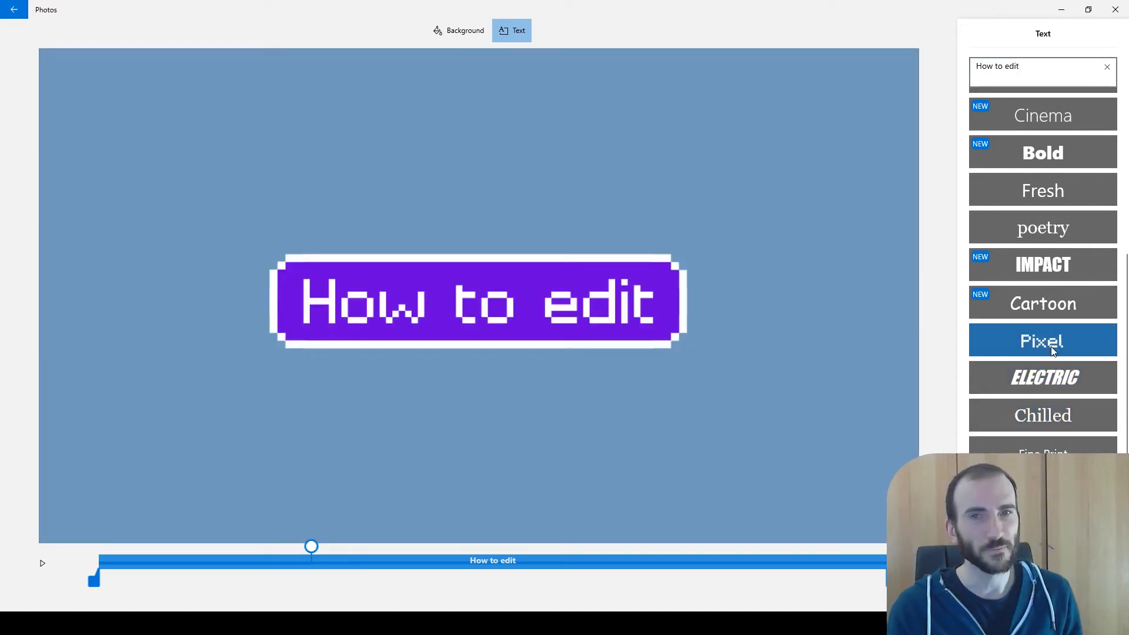
click(1053, 300)
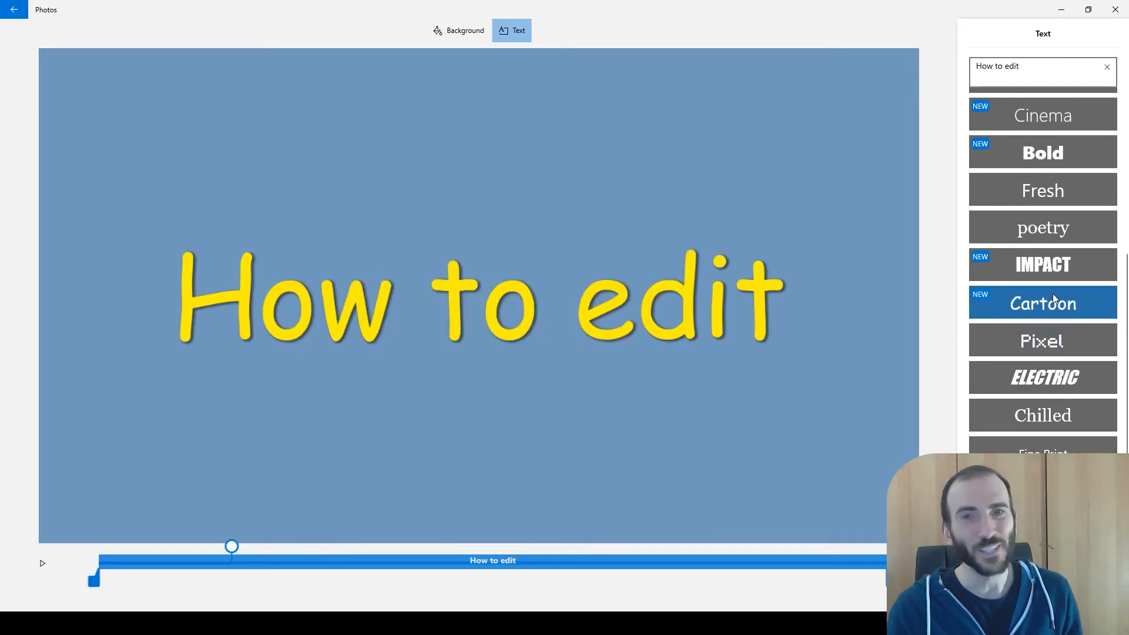
click(1050, 266)
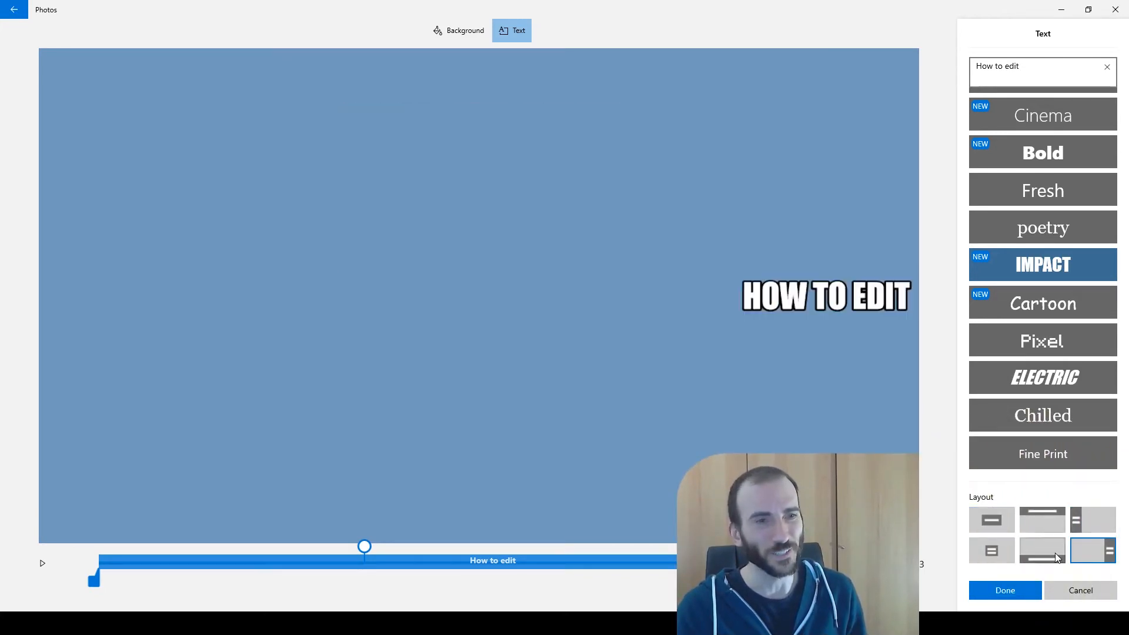
click(991, 520)
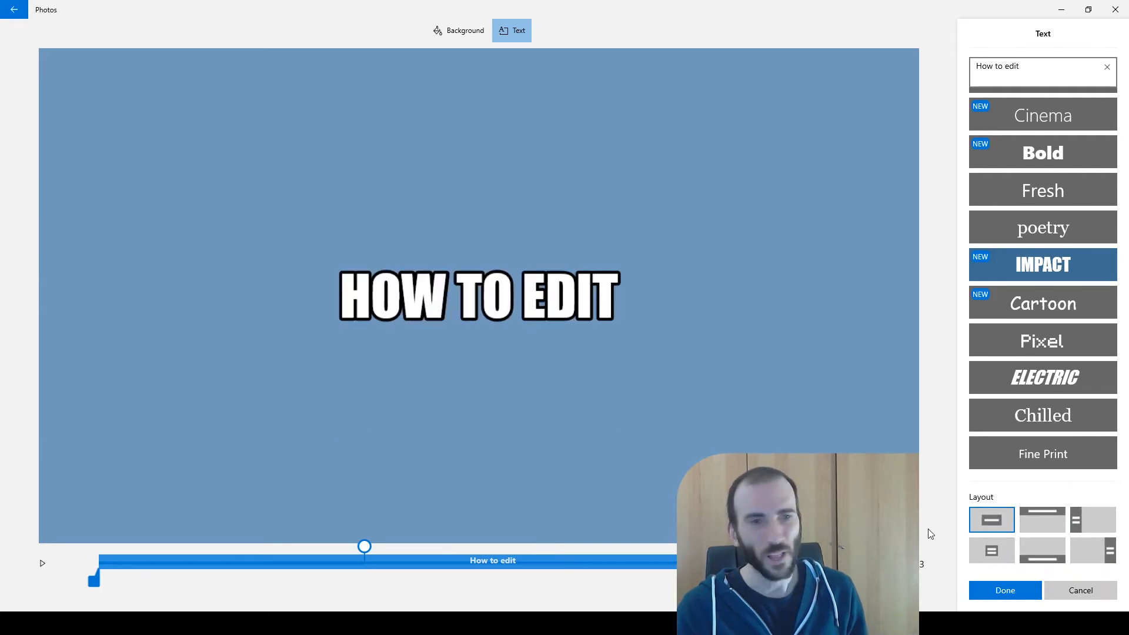
click(995, 591)
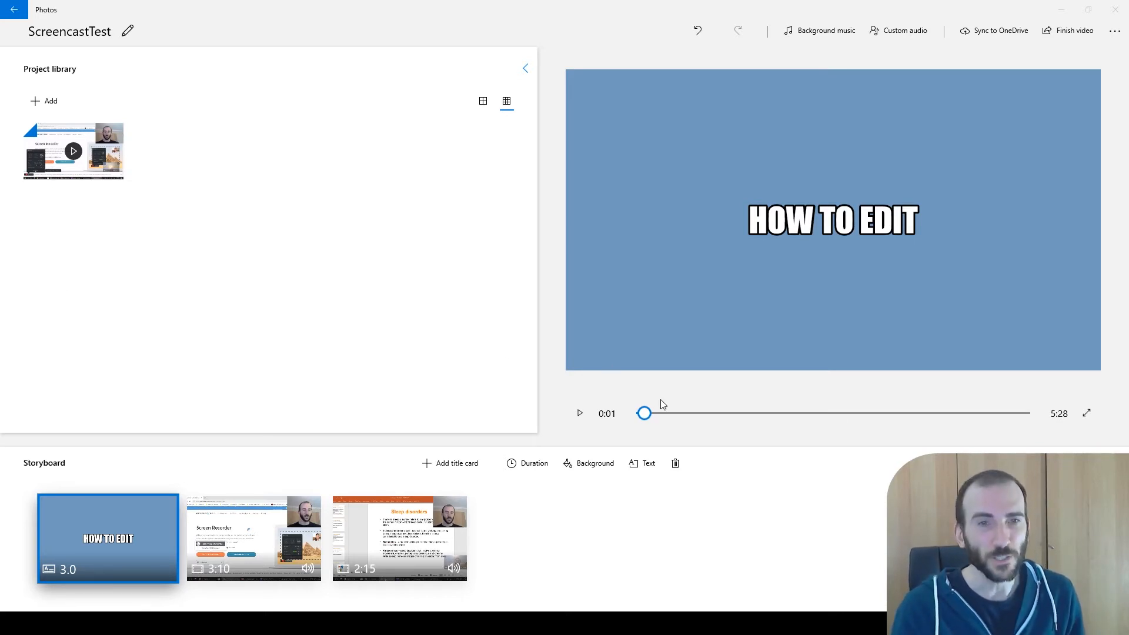
Play the video from the beginning to preview the title card leading into the first clip.
drag(644, 414, 608, 418)
click(581, 413)
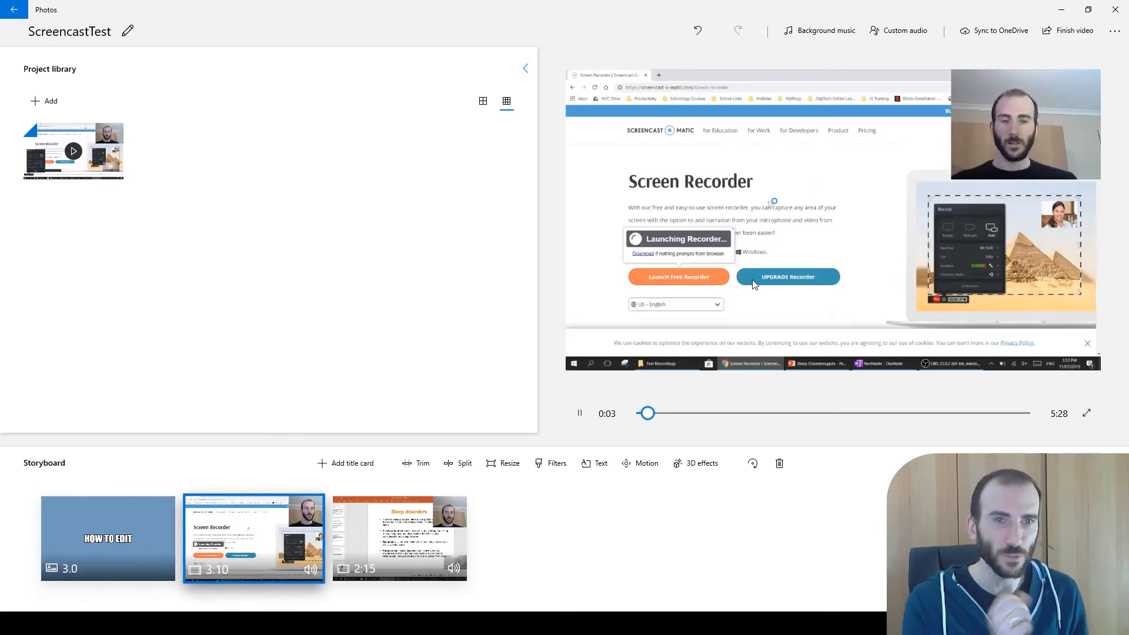
click(579, 421)
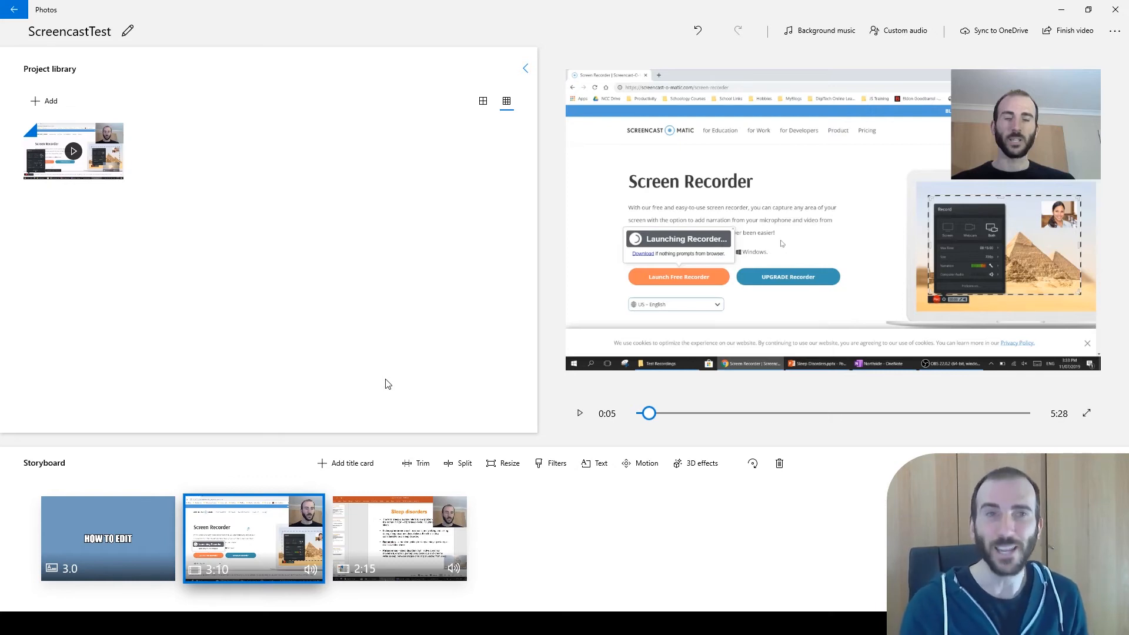
Import "04 Arrival A Moment with Ian.m4v" from the PC's Windows Video Editor folder into the project library.
click(49, 103)
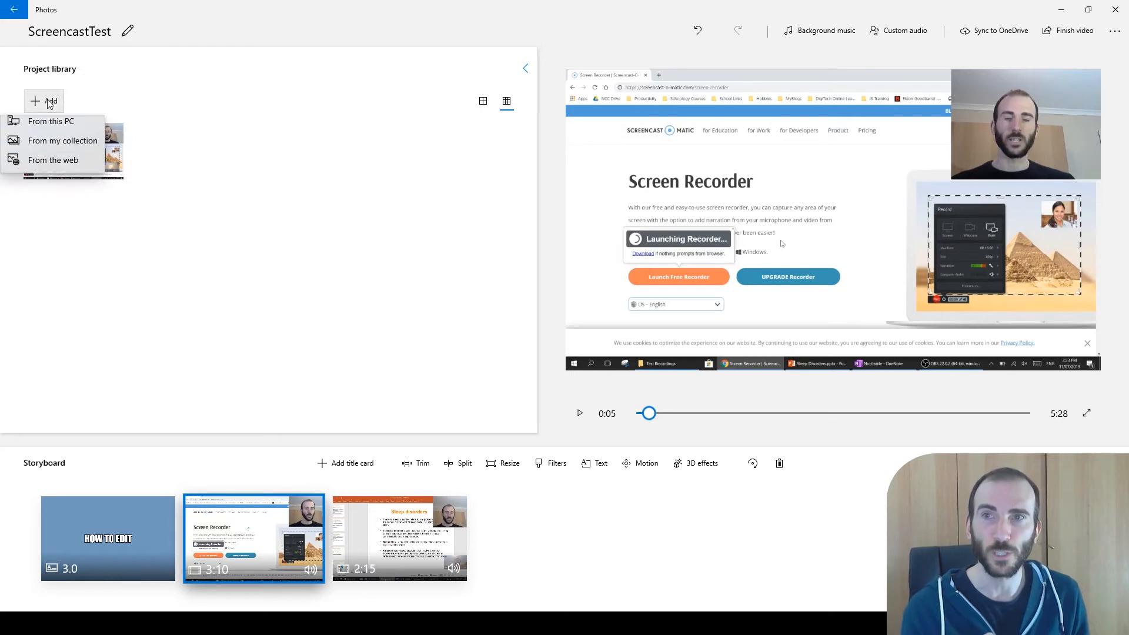
click(52, 128)
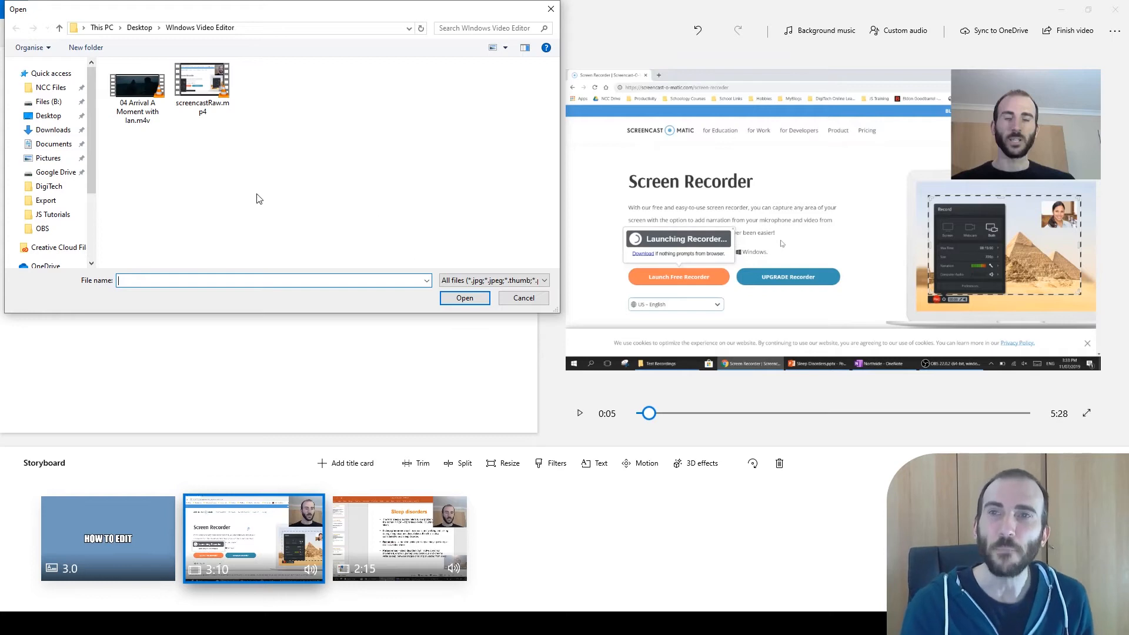
click(141, 89)
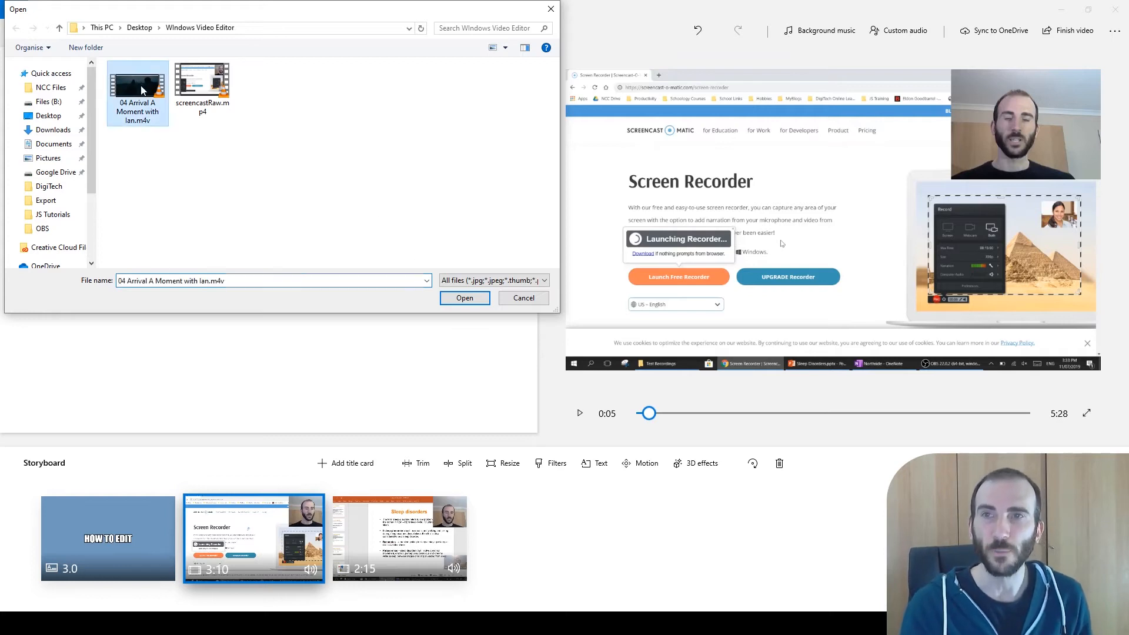
click(464, 298)
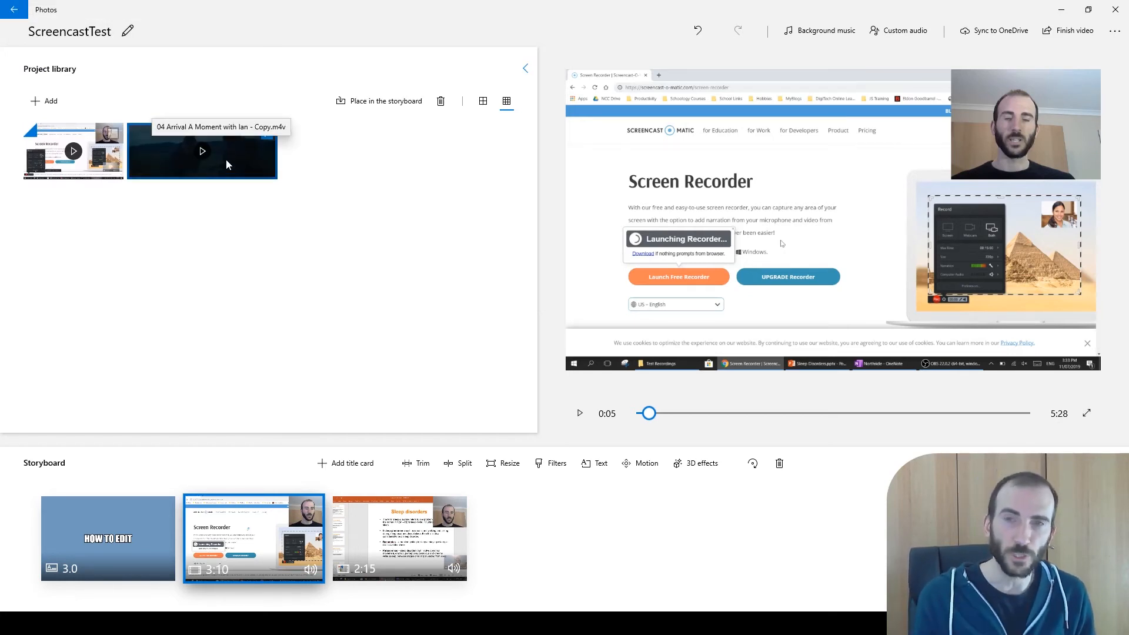
Place the imported "04 Arrival A Moment with Ian" clip in the storyboard between the two screencast clips.
drag(228, 160, 436, 538)
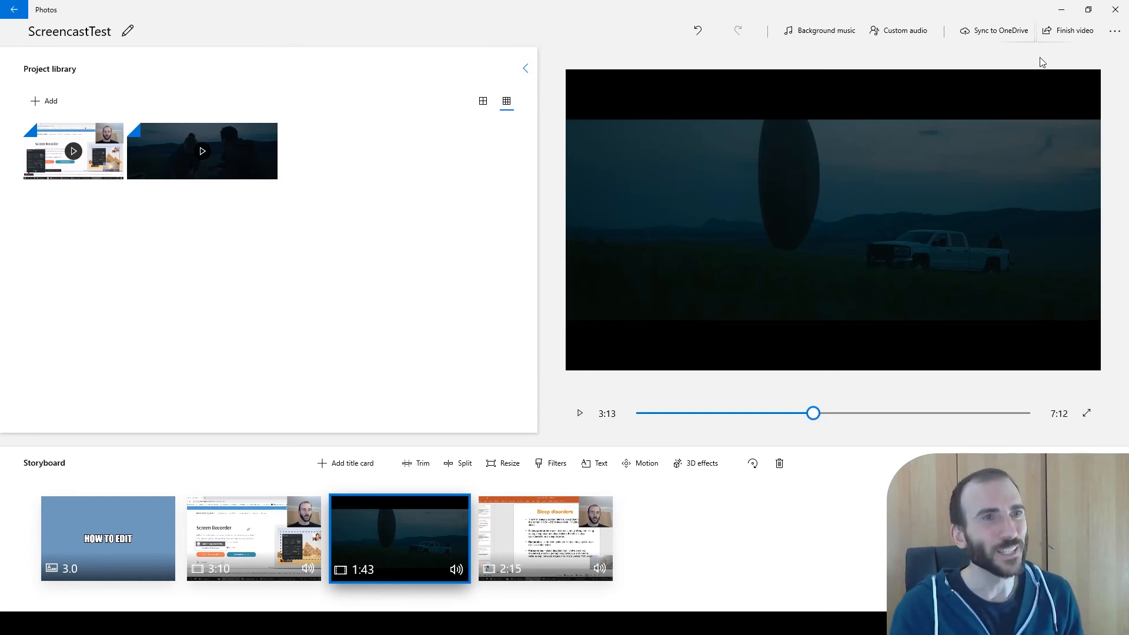
Finish the video for export at High 1080p quality, reviewing the quality and additional encoding options.
click(1077, 36)
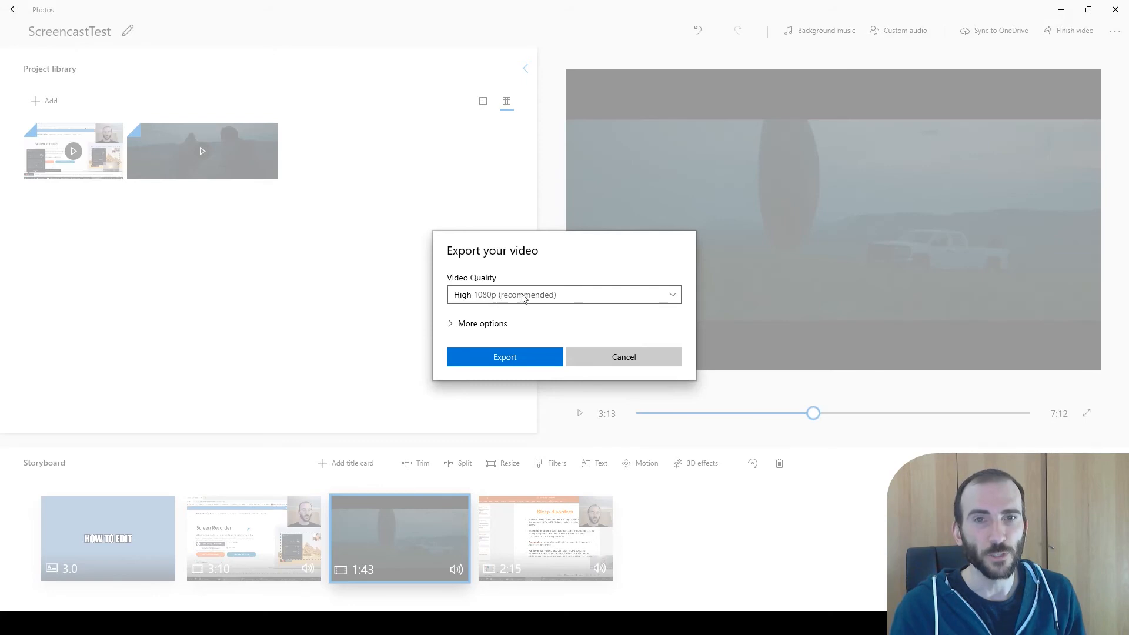
click(489, 297)
click(488, 294)
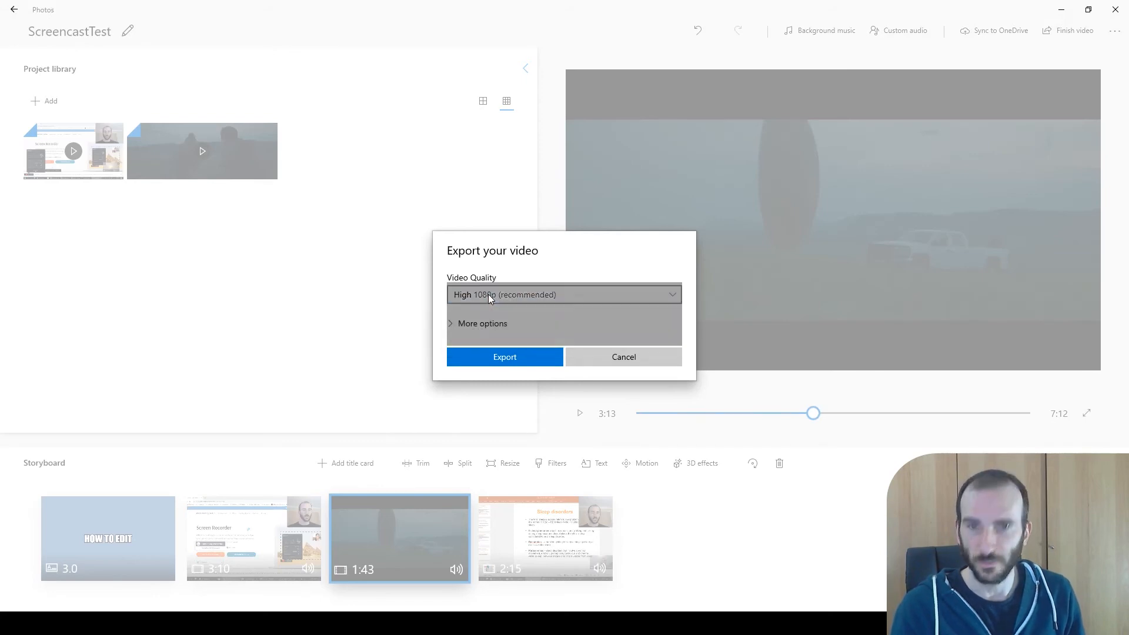
click(453, 325)
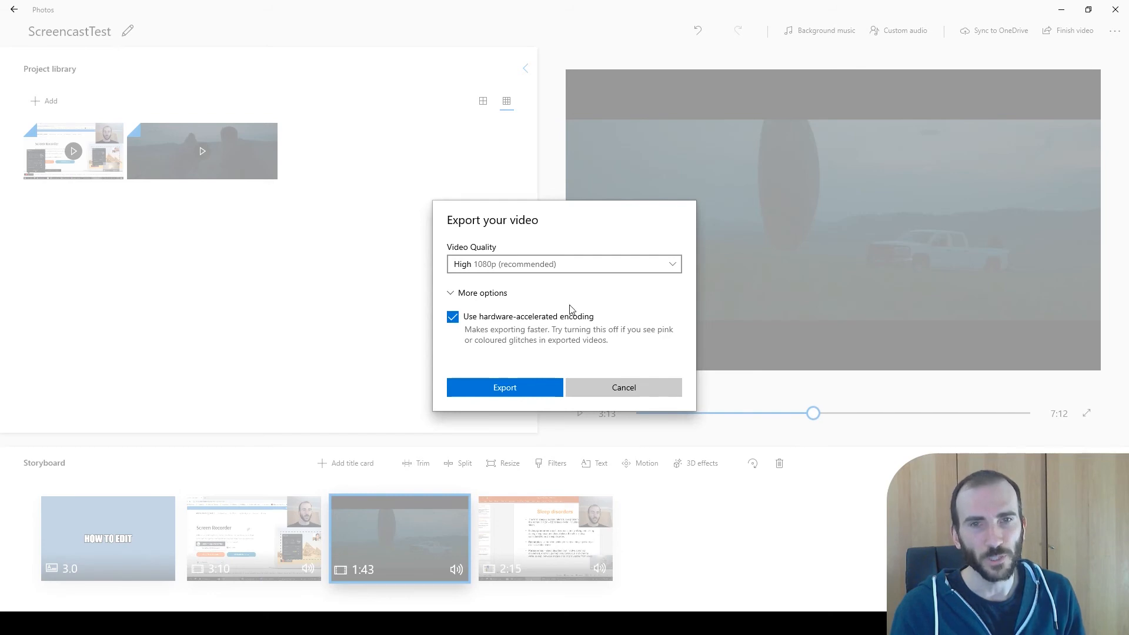
click(460, 294)
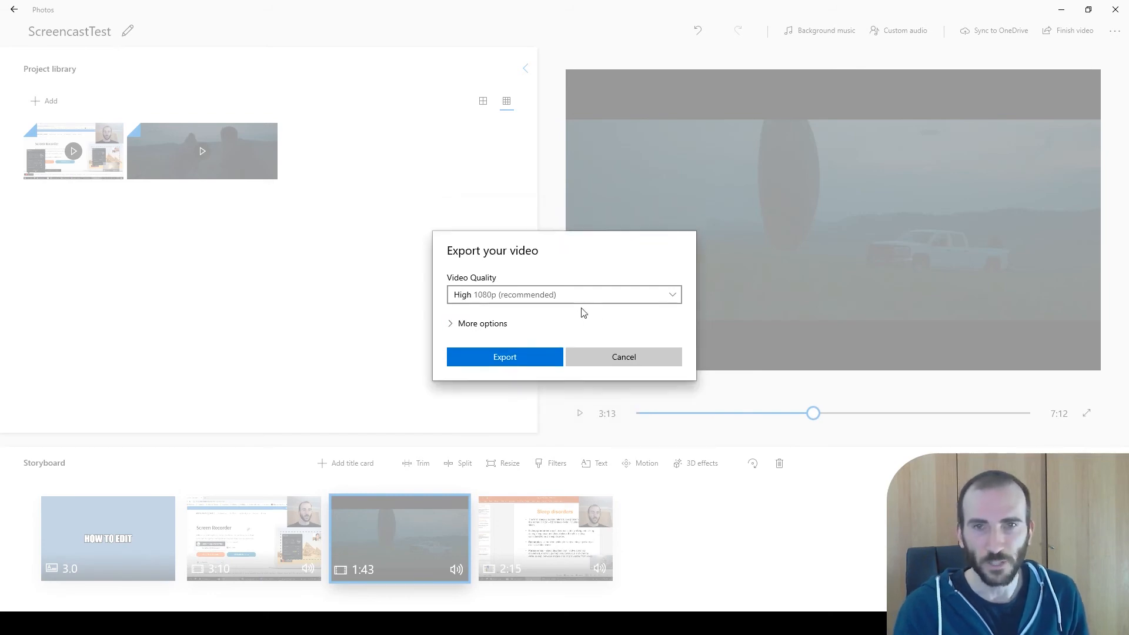
click(525, 360)
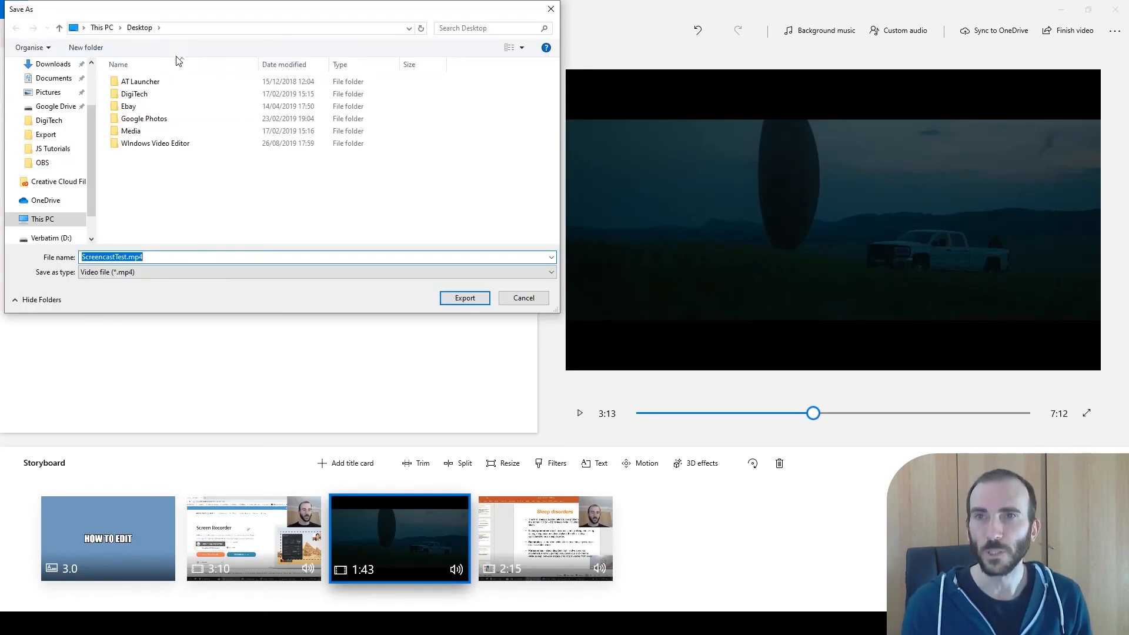
Export the video as HowToEdit.mp4 to the Windows Video Editor folder on the Desktop.
double_click(162, 144)
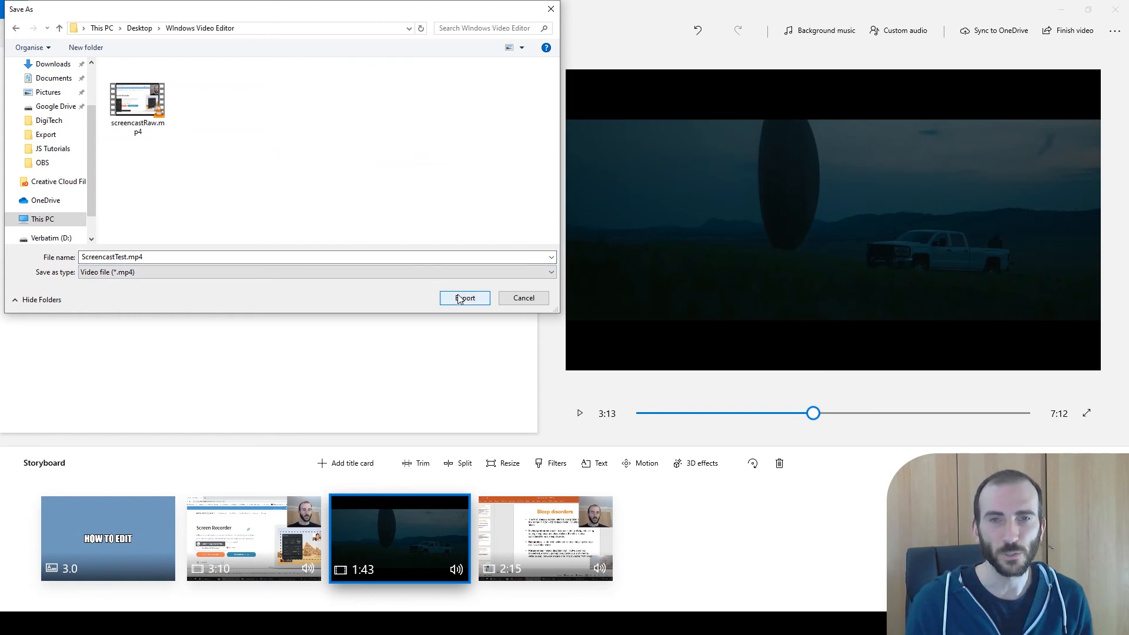
double_click(124, 256)
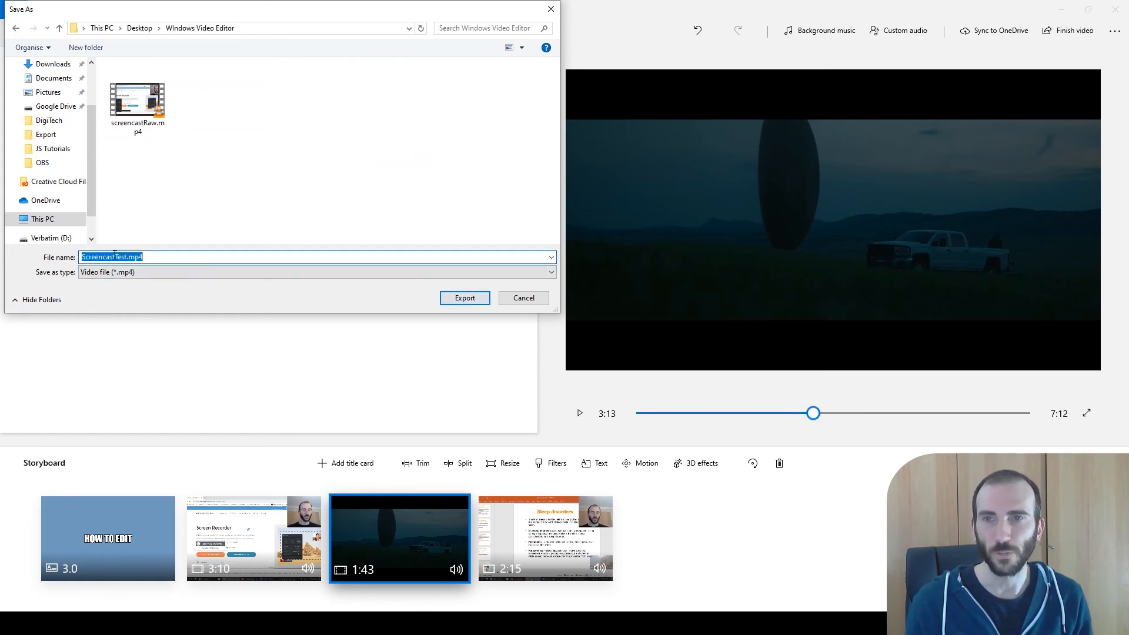
click(124, 257)
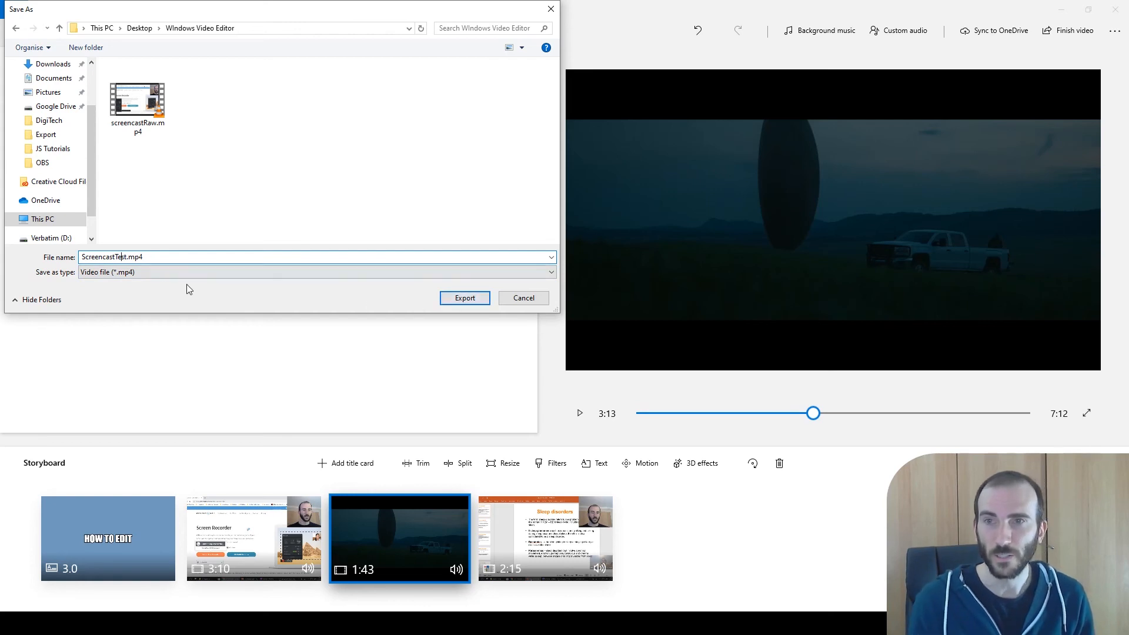
key(ctrl+Right)
key(ctrl+shift+Left)
text(HowToEdit)
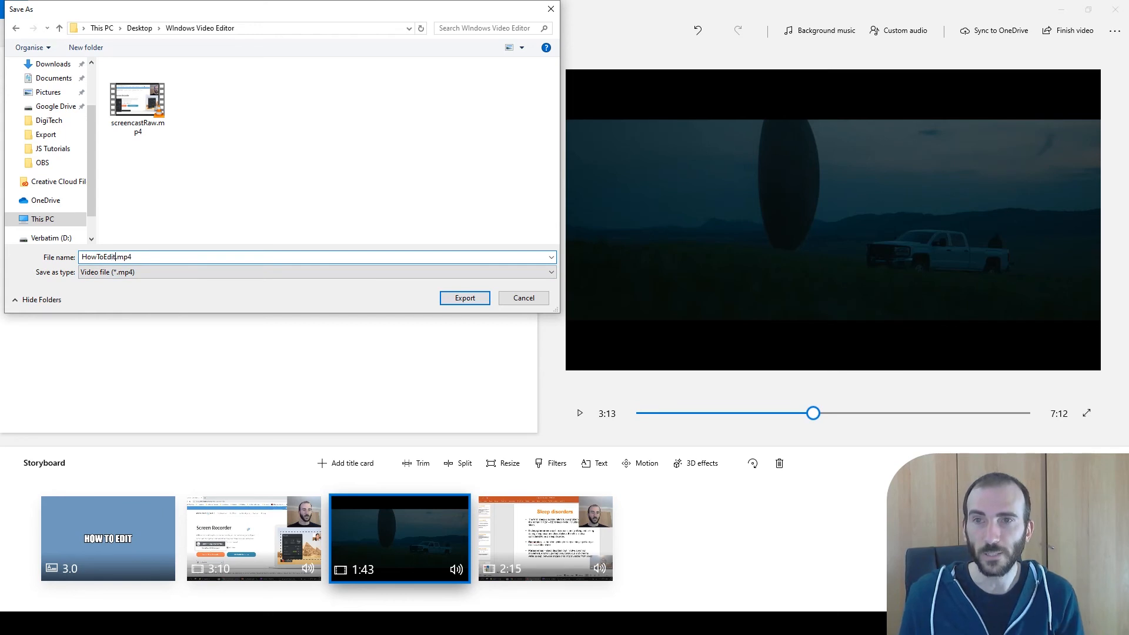
click(477, 300)
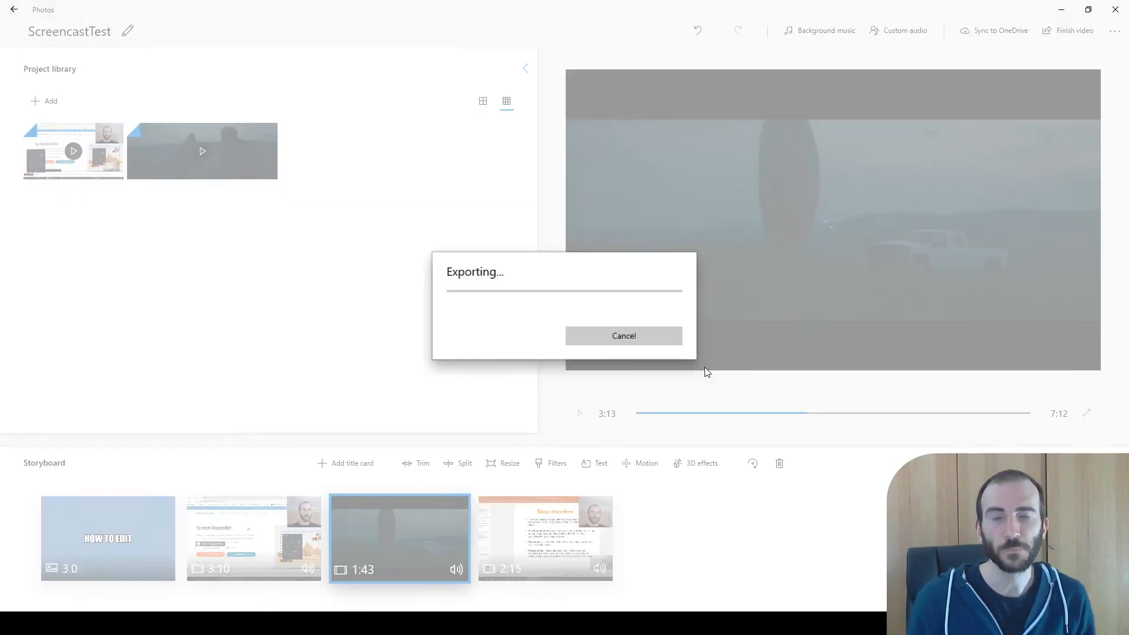